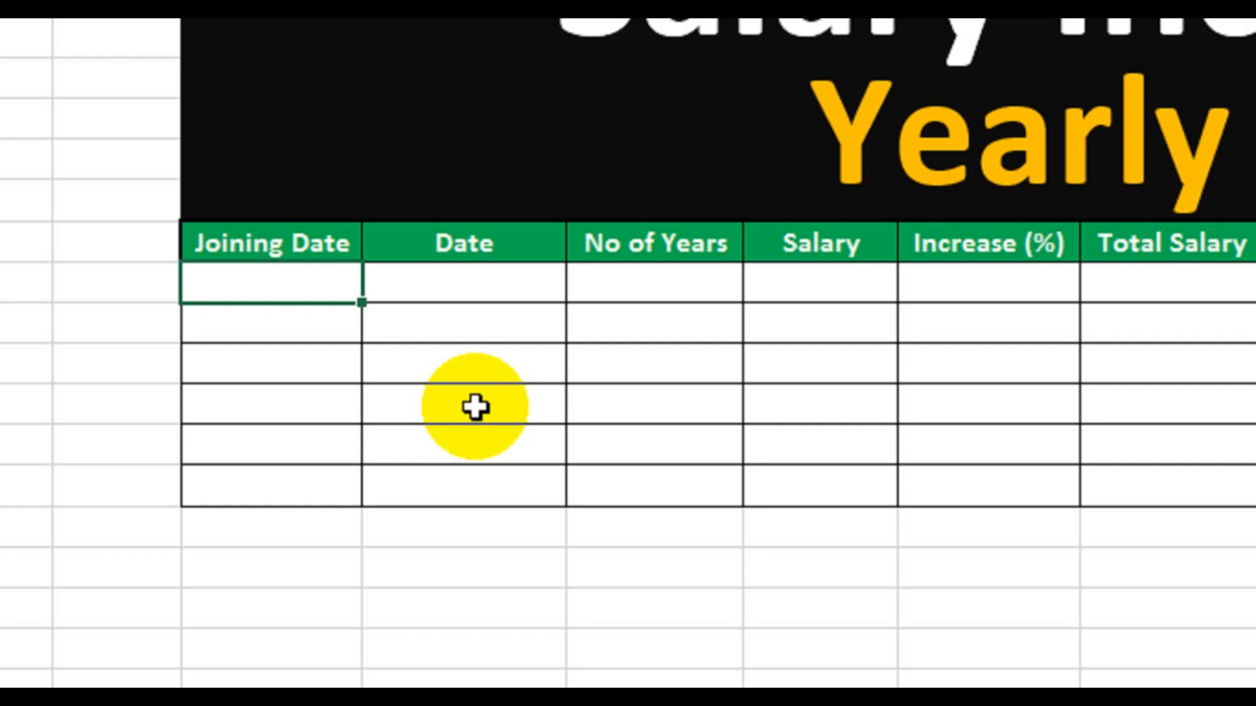
# Step: Fill the first three Joining Date cells with 1-Jan-2012, 5-Aug-2016 and 4-Feb-2019
pyautogui.write('1-Jan')
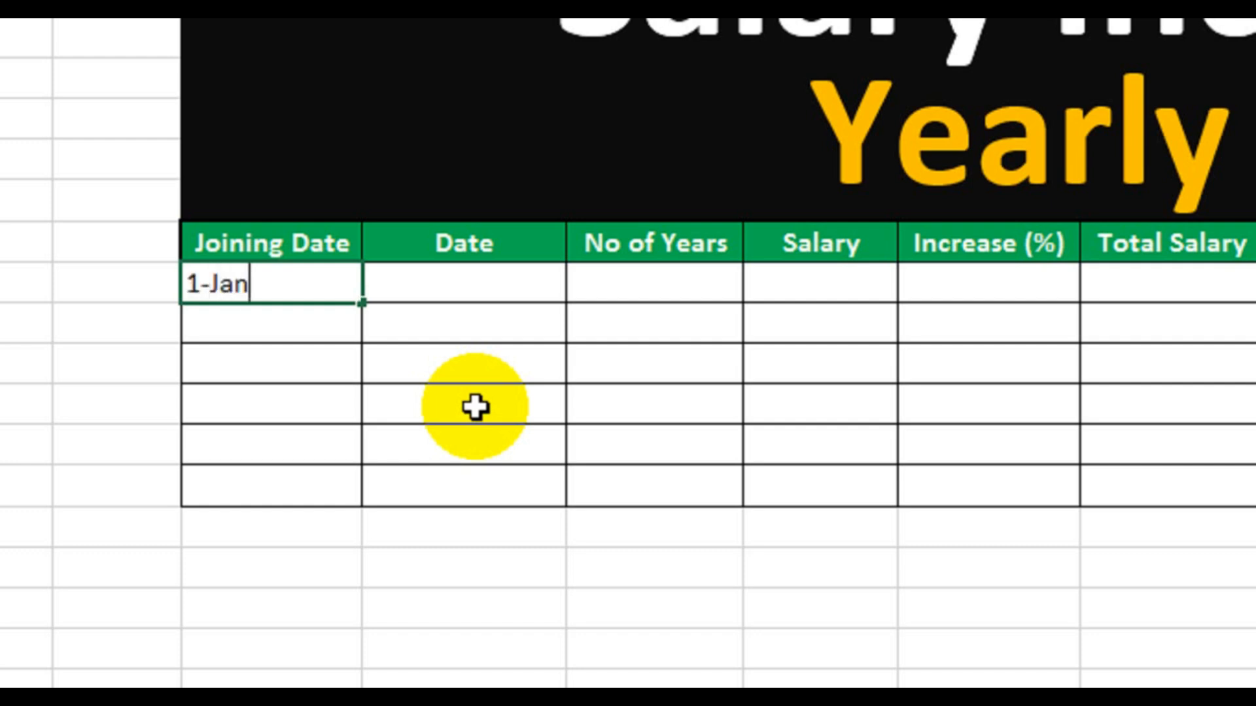
pyautogui.write('-2012')
pyautogui.press('Return')
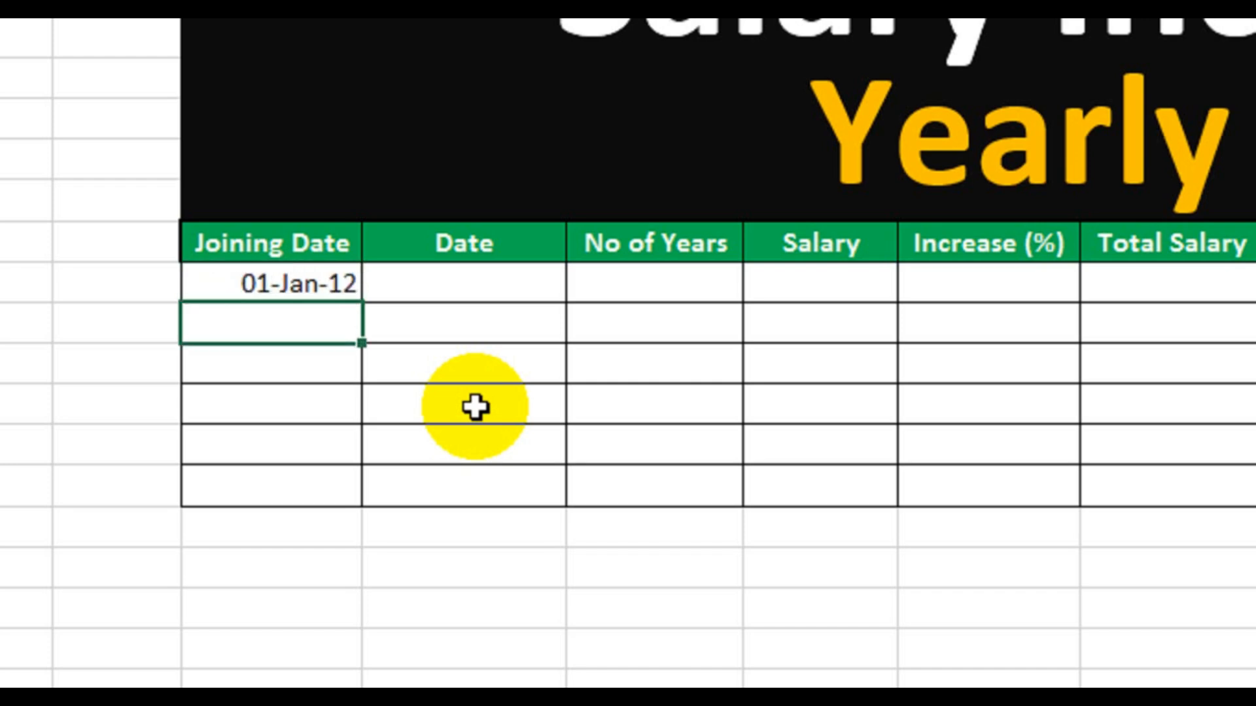
pyautogui.write('5-Au')
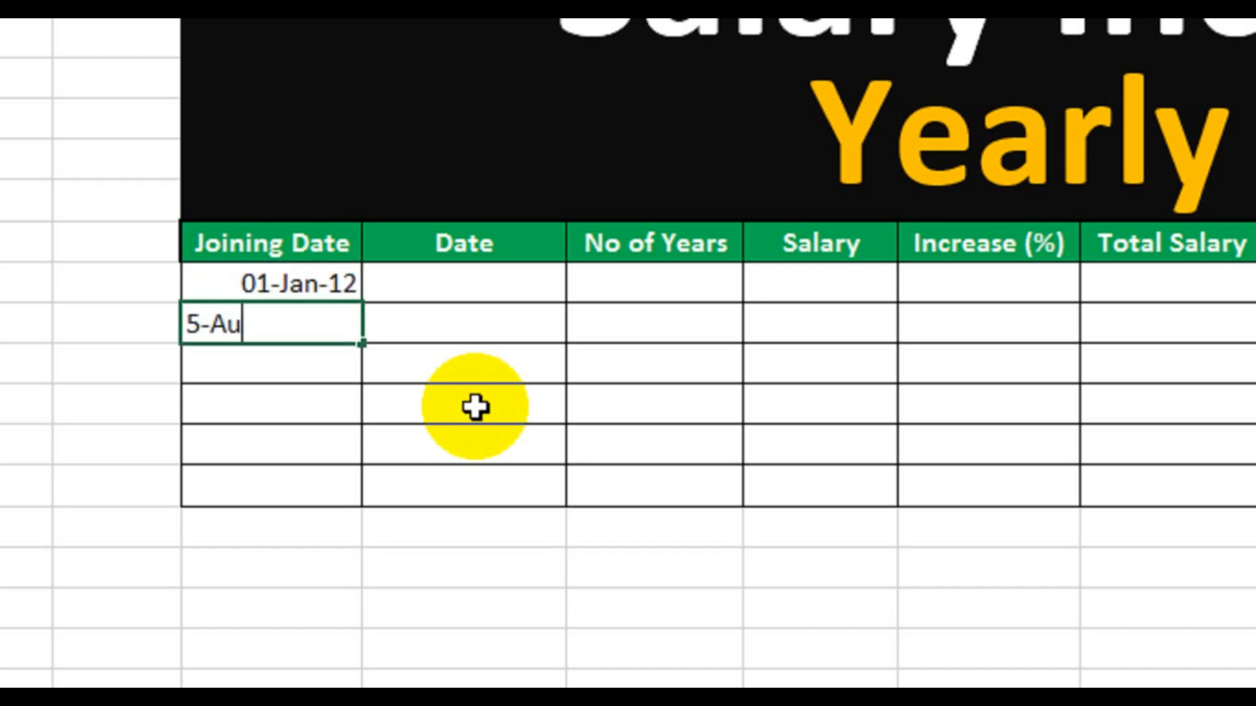
pyautogui.write('g-2016')
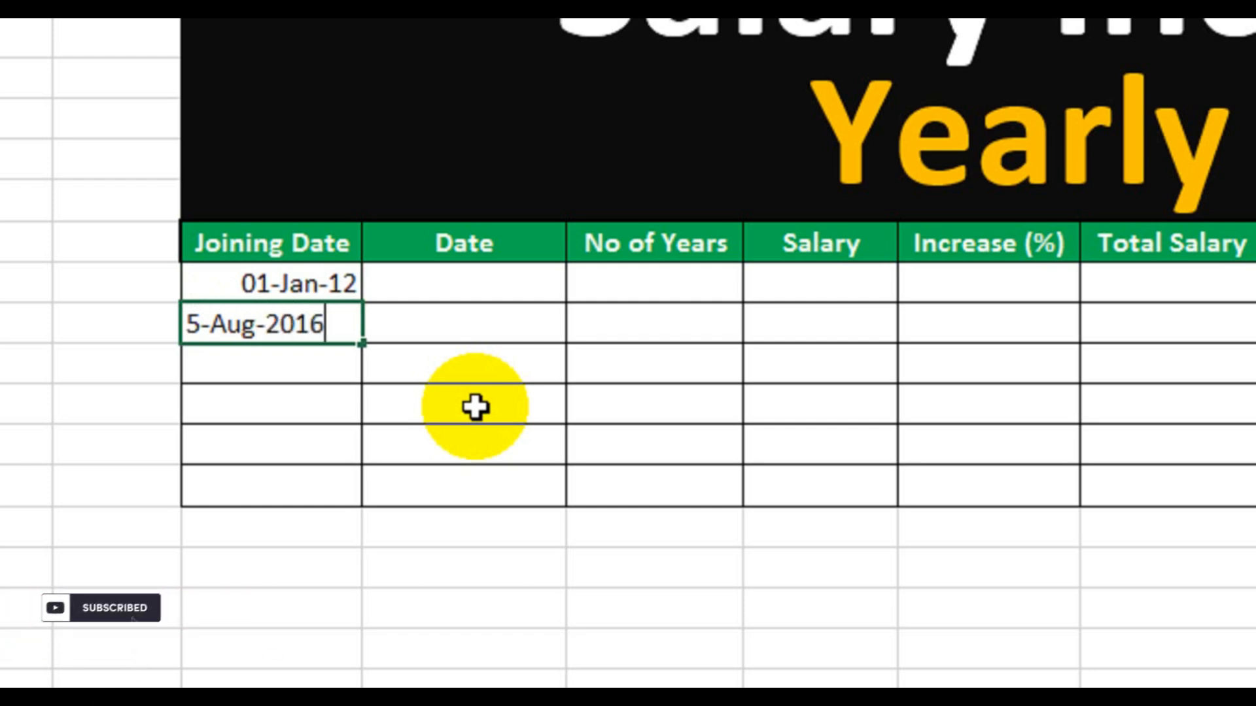
pyautogui.press('Return')
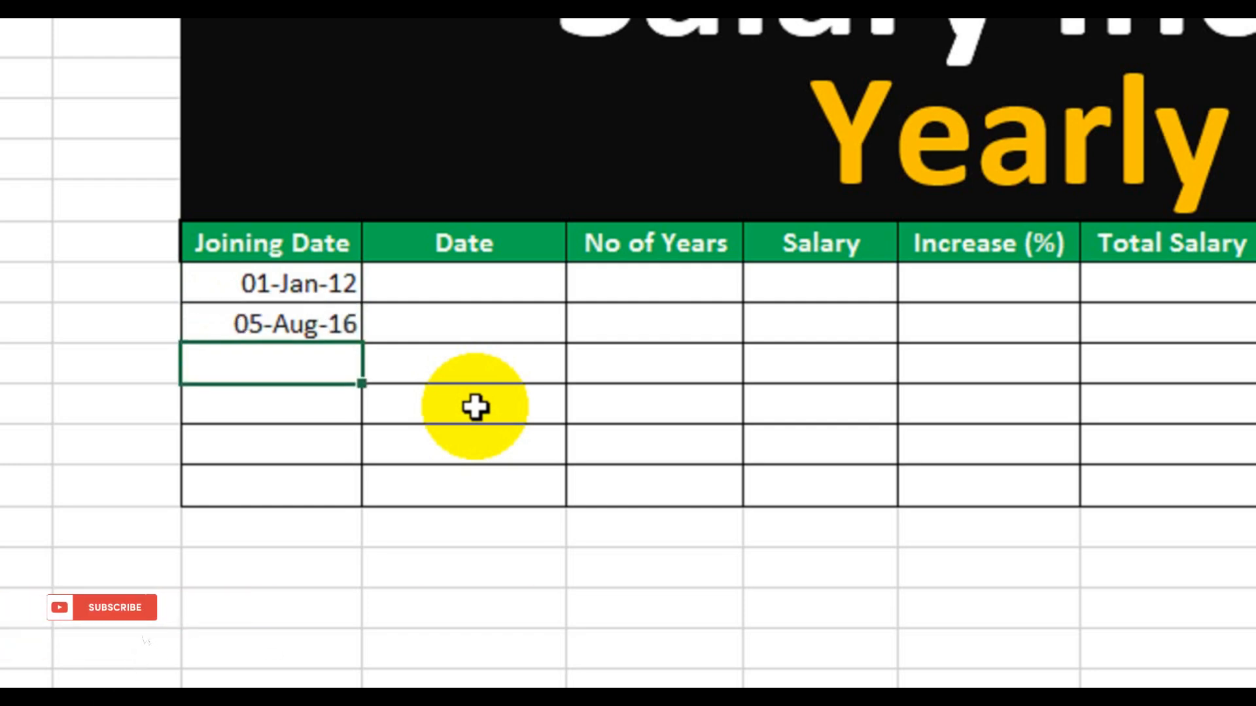
pyautogui.write('4-Feb-20')
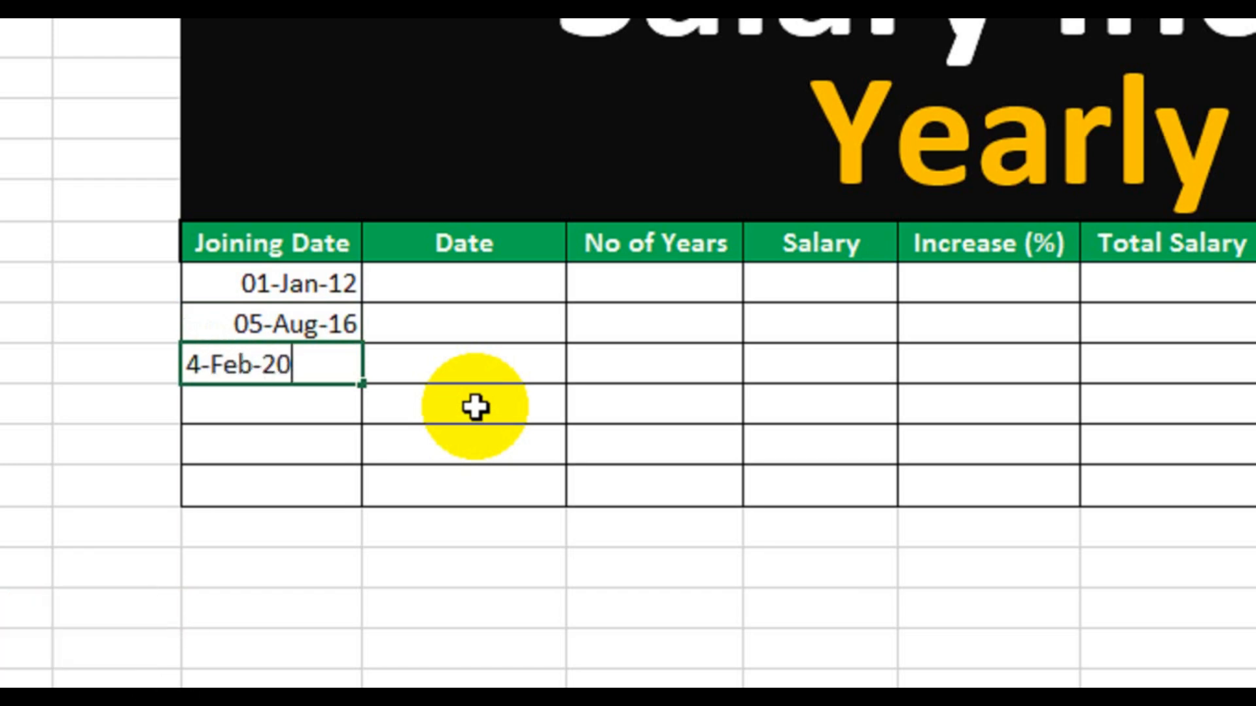
pyautogui.write('19')
pyautogui.press('Return')
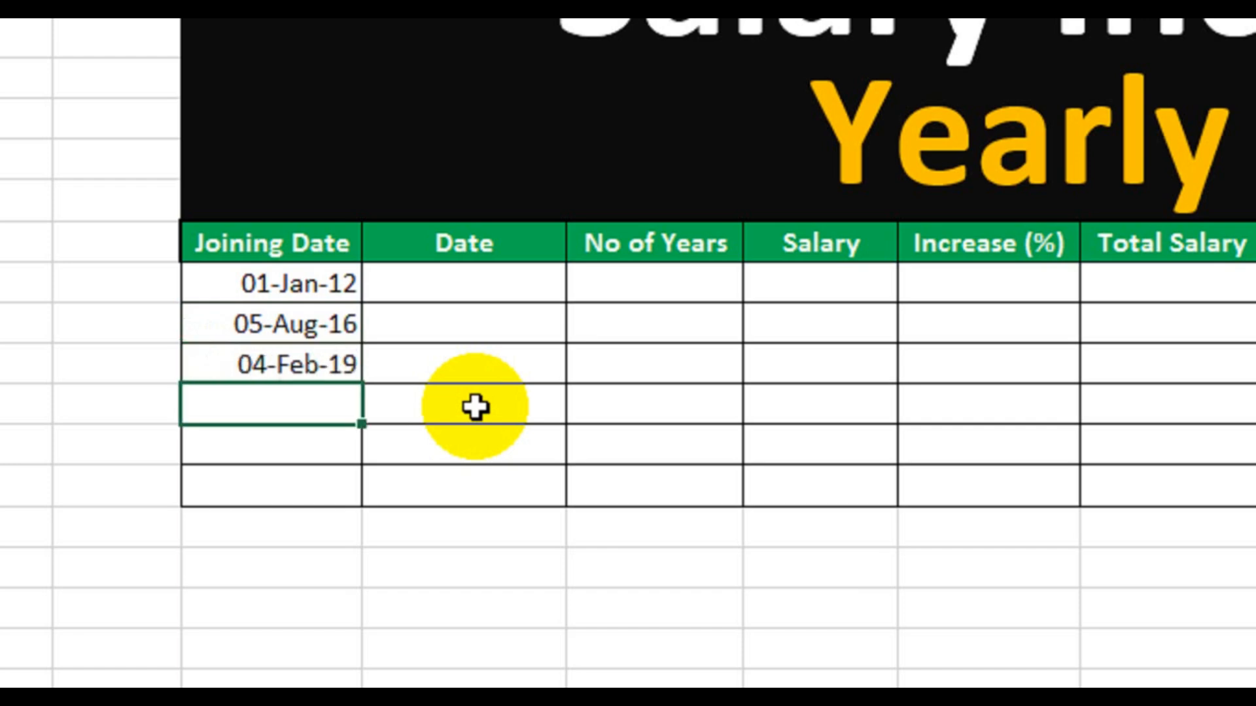
# Step: Fill the remaining three Joining Date cells with 10-Jul-2014, 7-May-2018 and 6-Mar-2021
pyautogui.write('10-Jul-2')
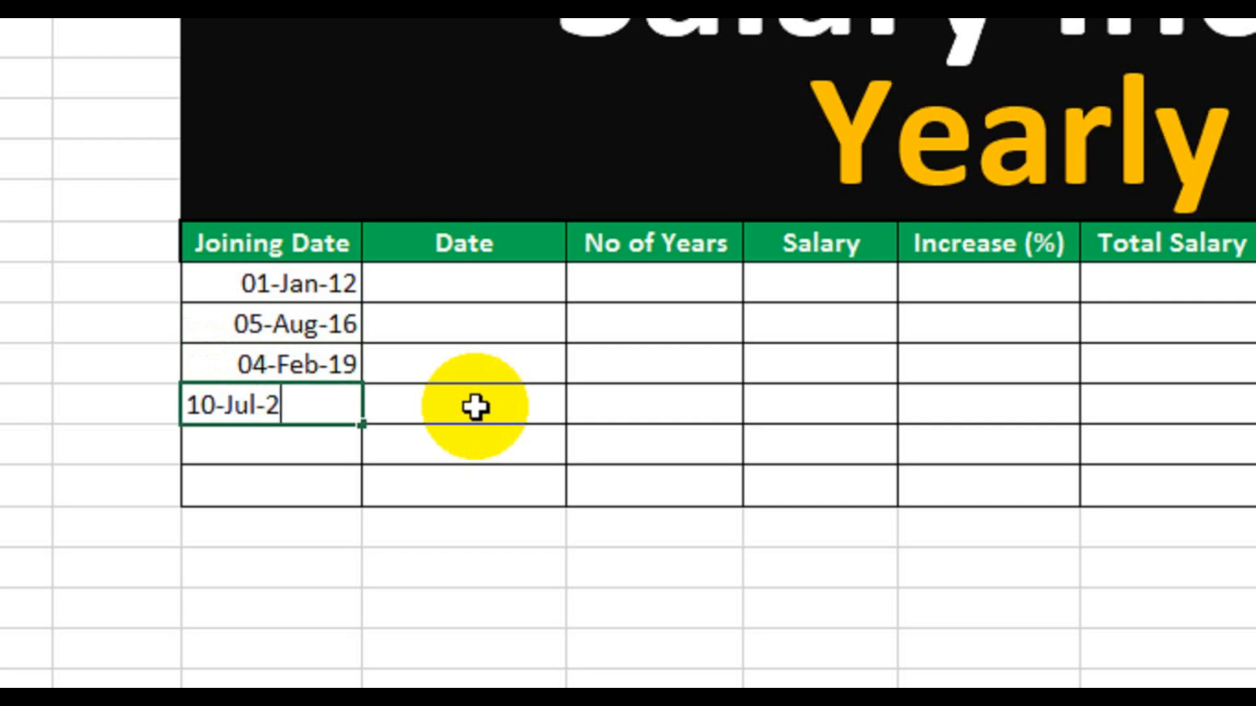
pyautogui.write('014')
pyautogui.press('Return')
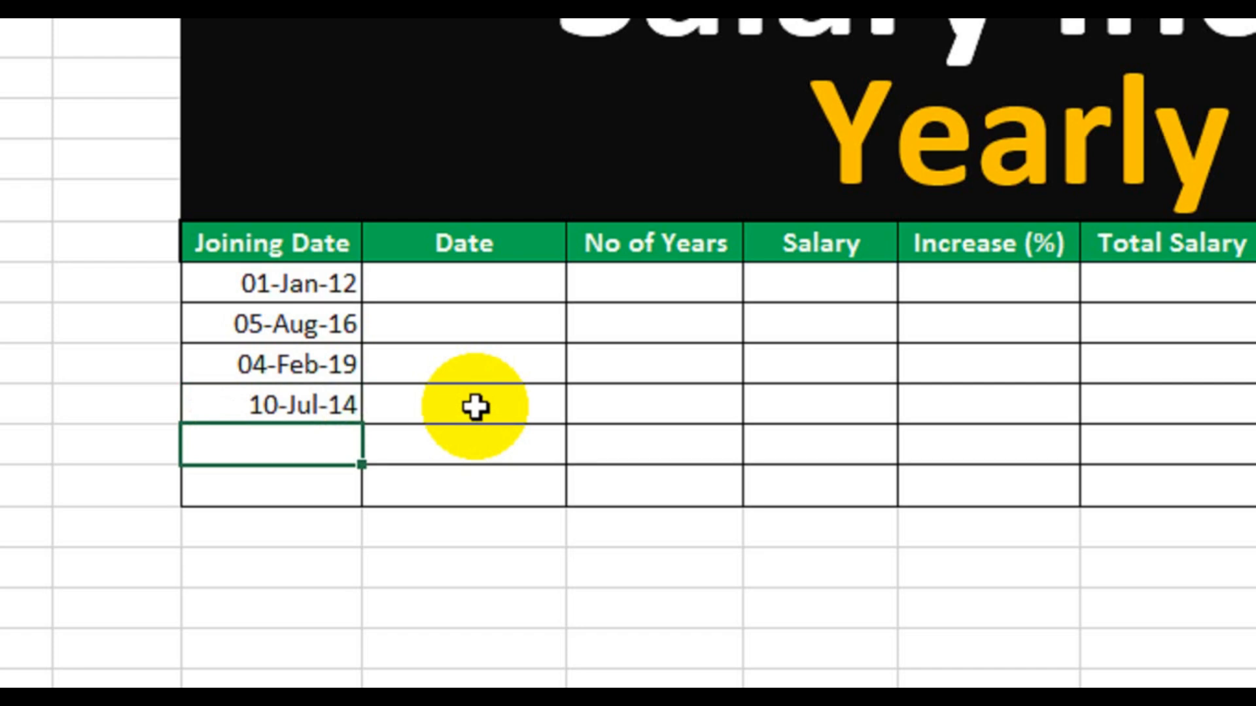
pyautogui.write('7-May-2018')
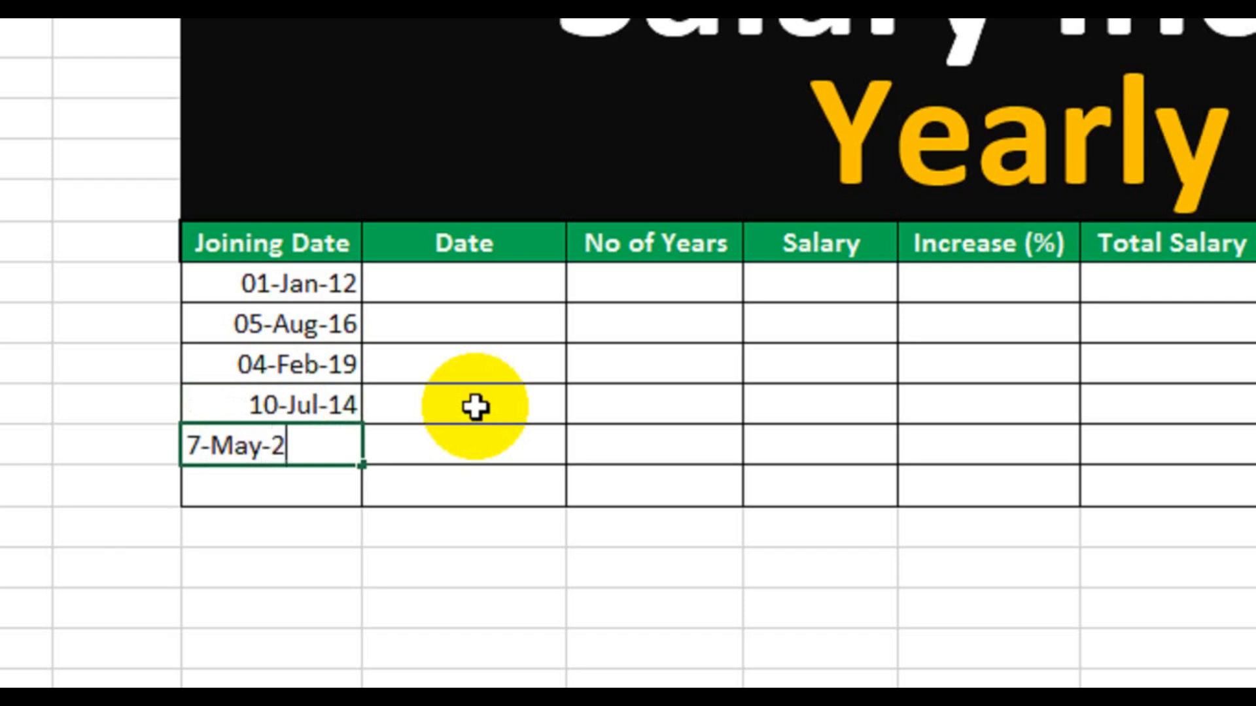
pyautogui.press('Return')
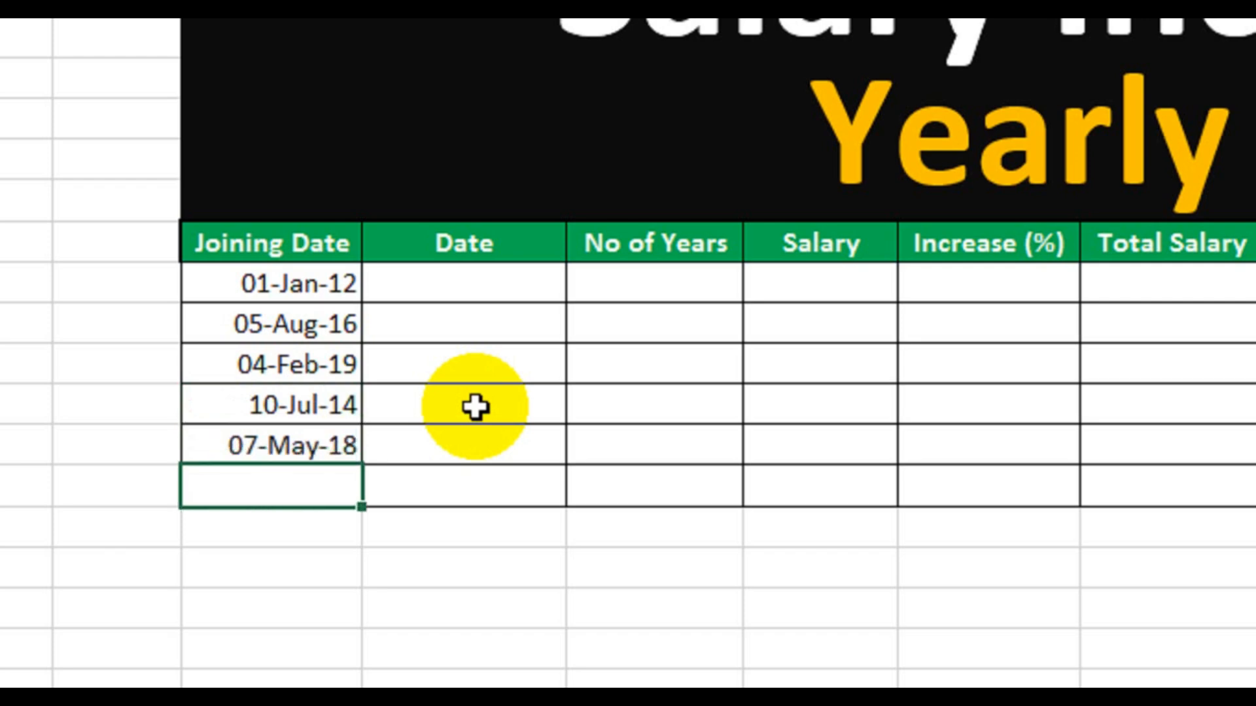
pyautogui.write('6-Mar')
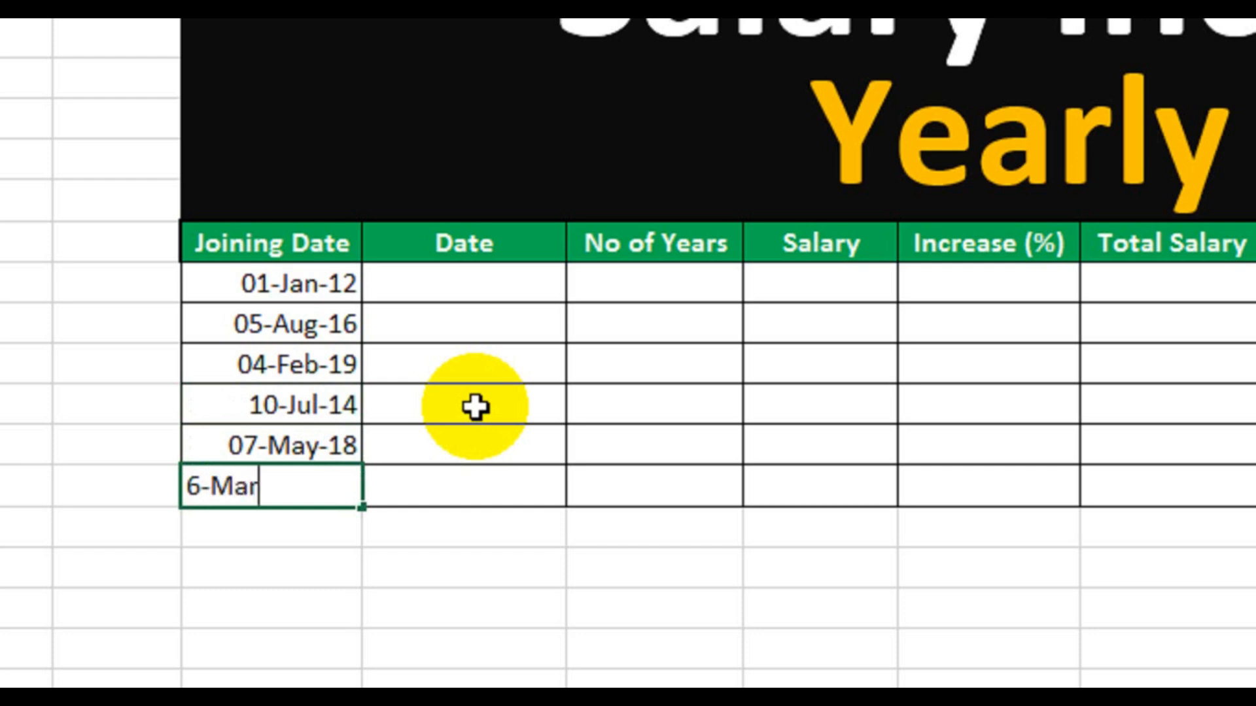
pyautogui.write('-2')
pyautogui.write('021')
pyautogui.press('Return')
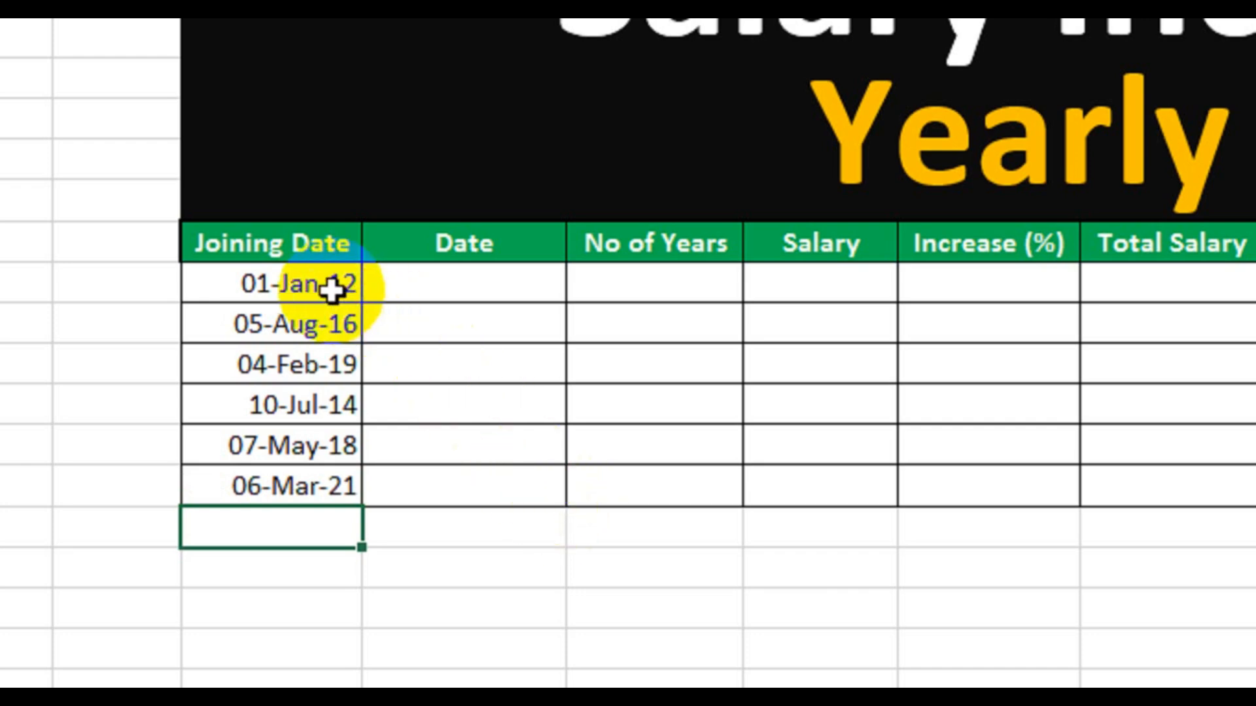
pyautogui.click(331, 285)
pyautogui.click(310, 494)
# Step: Enter =TODAY() in the first Date cell and fill it down to the last table row
pyautogui.click(519, 277)
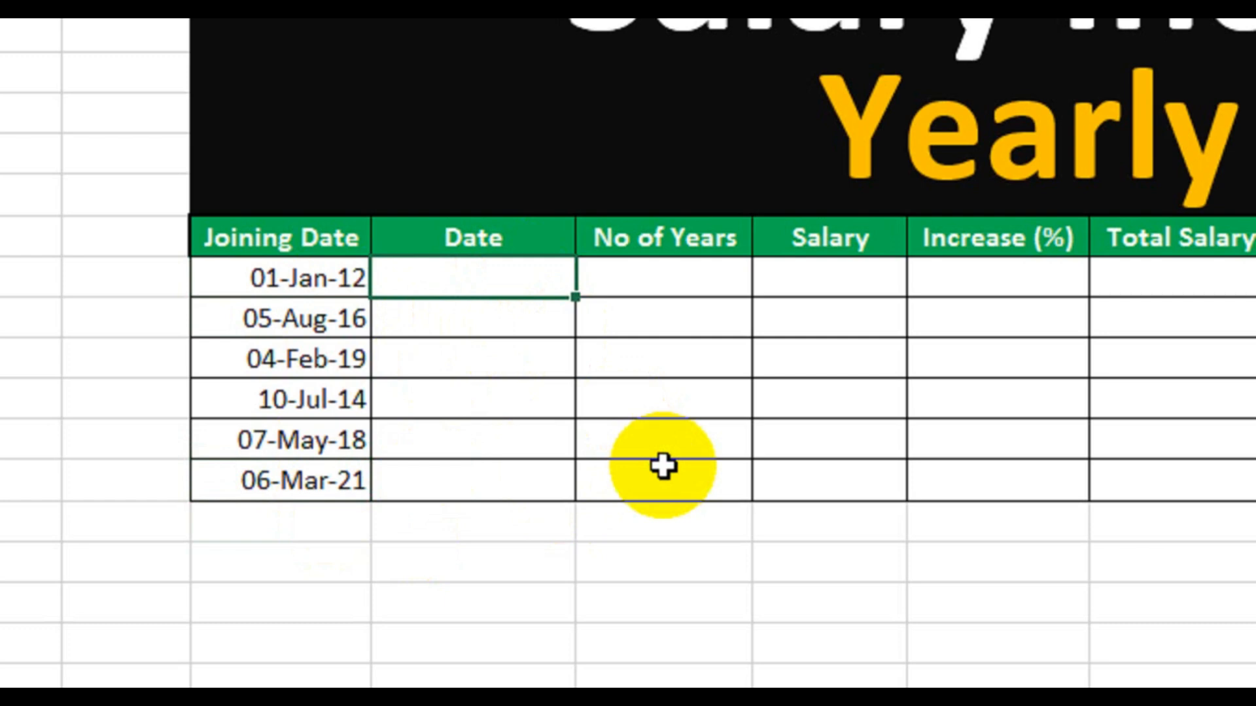
pyautogui.write('=today')
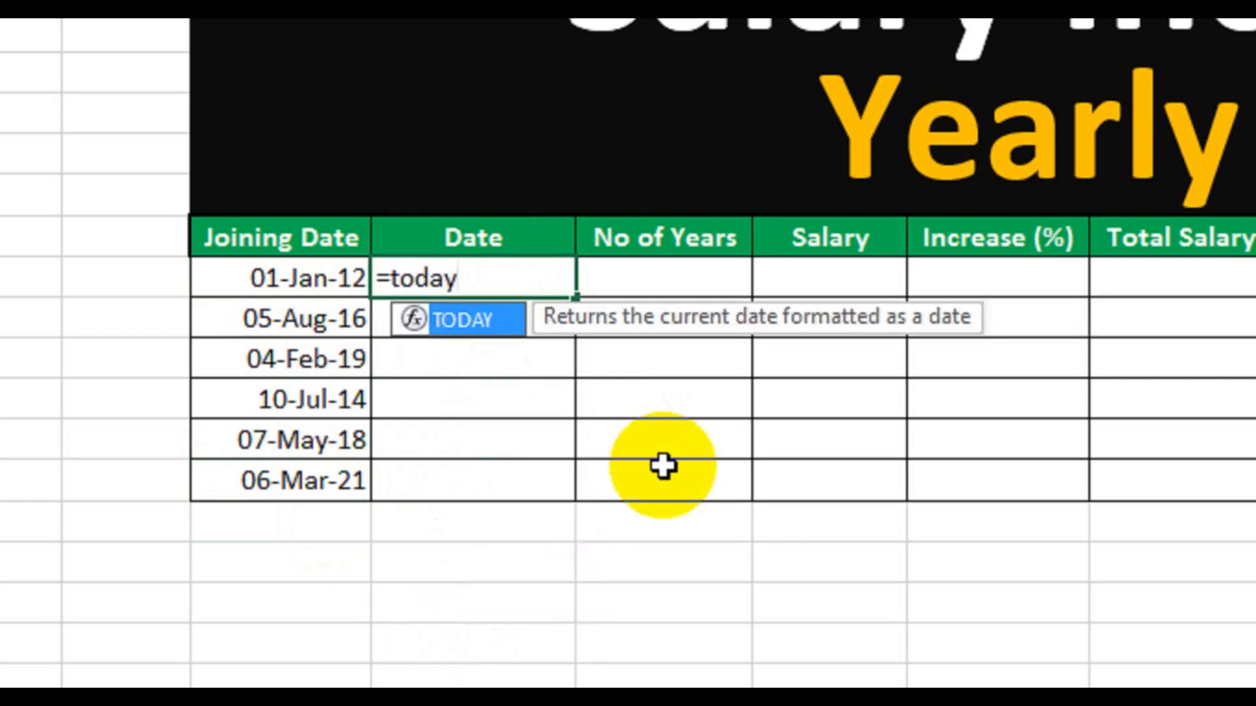
pyautogui.press('Tab')
pyautogui.write(')')
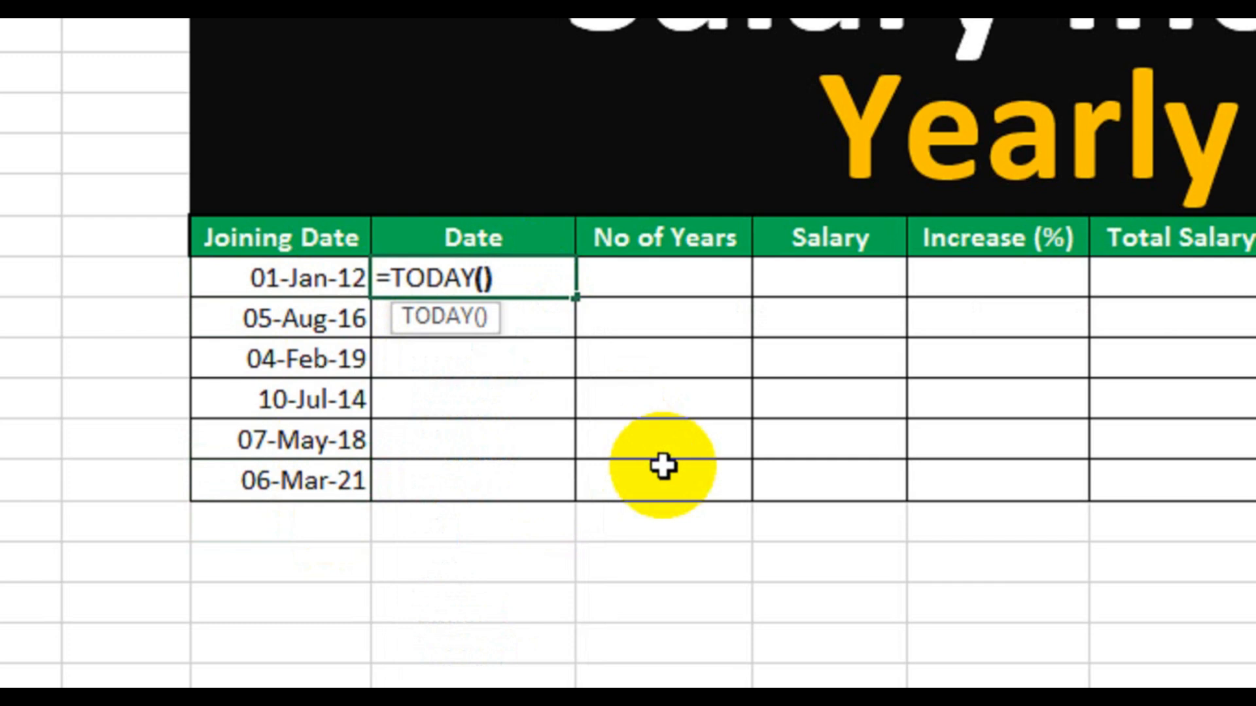
pyautogui.press('Return')
pyautogui.click(509, 277)
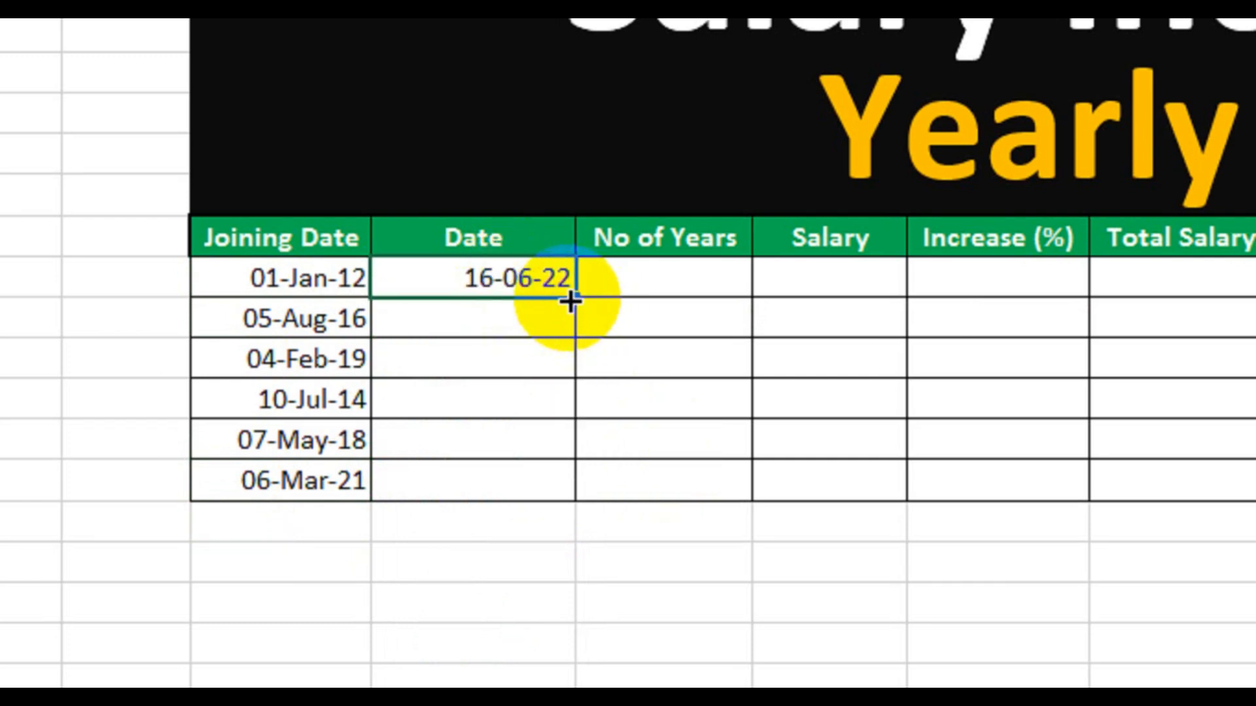
pyautogui.doubleClick(570, 299)
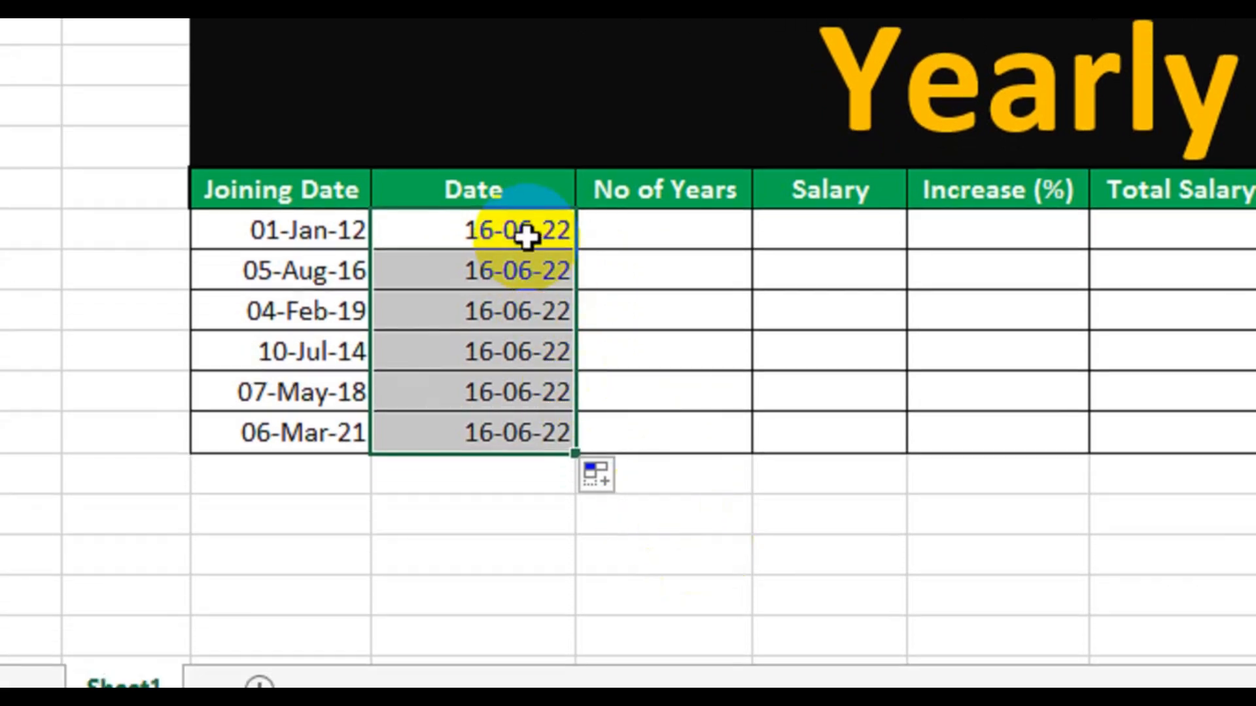
# Step: Enter =YEAR(D11)-YEAR(C11) in the first No of Years cell to calculate the years since joining
pyautogui.click(663, 225)
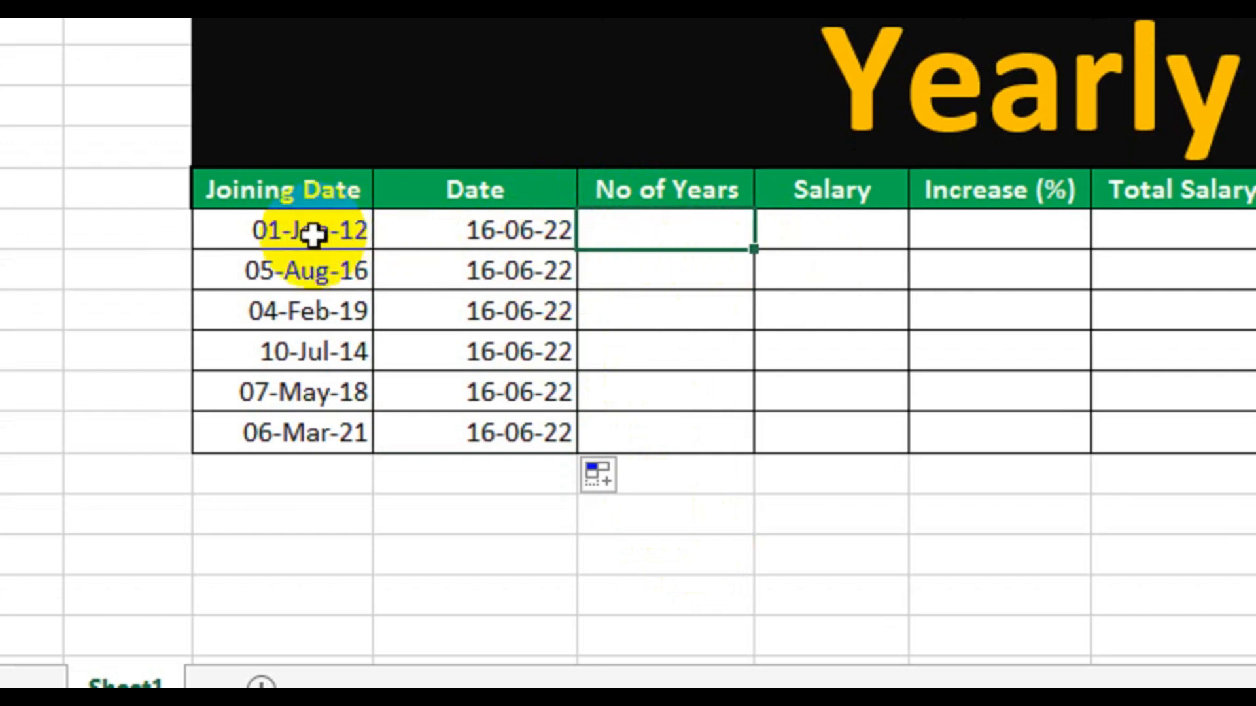
pyautogui.click(454, 224)
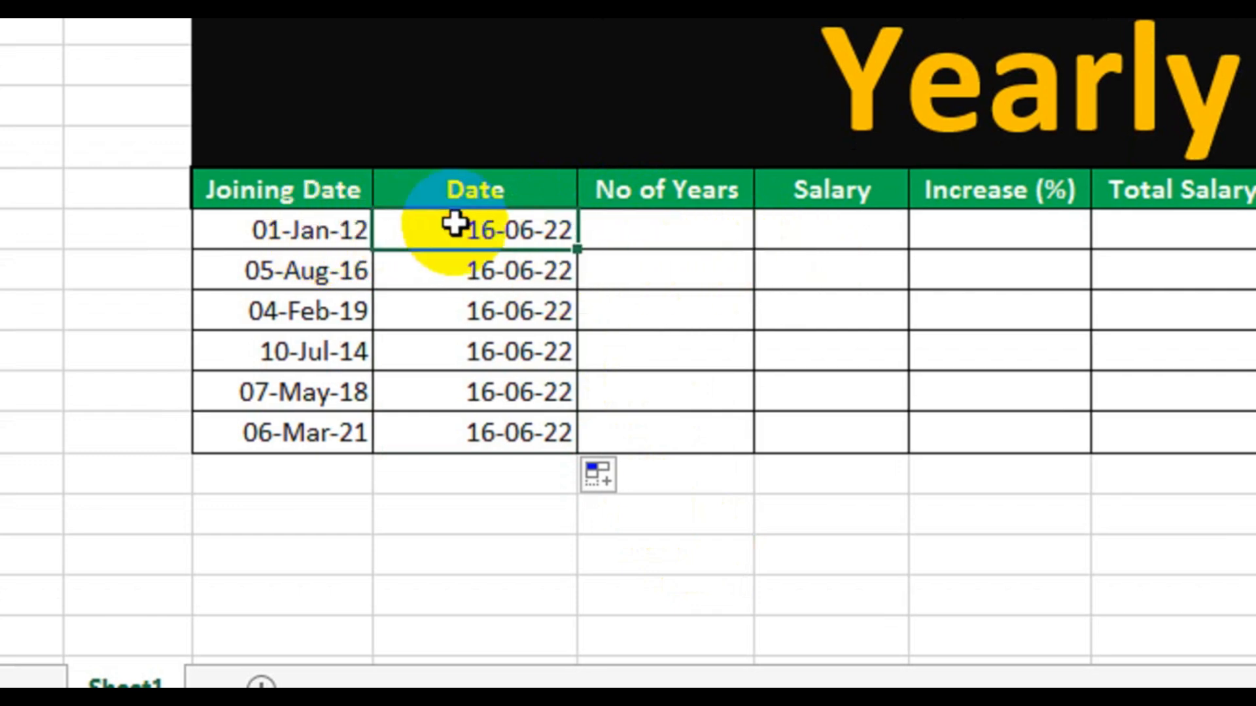
pyautogui.click(689, 224)
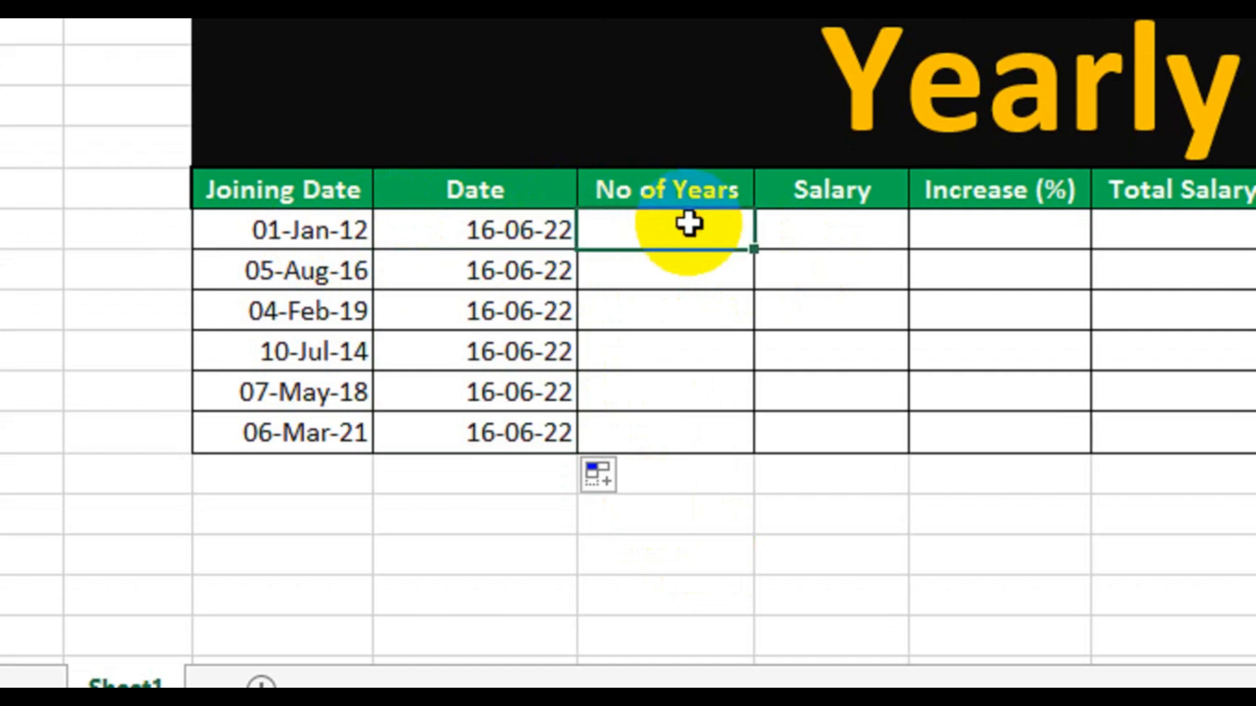
pyautogui.write('=year')
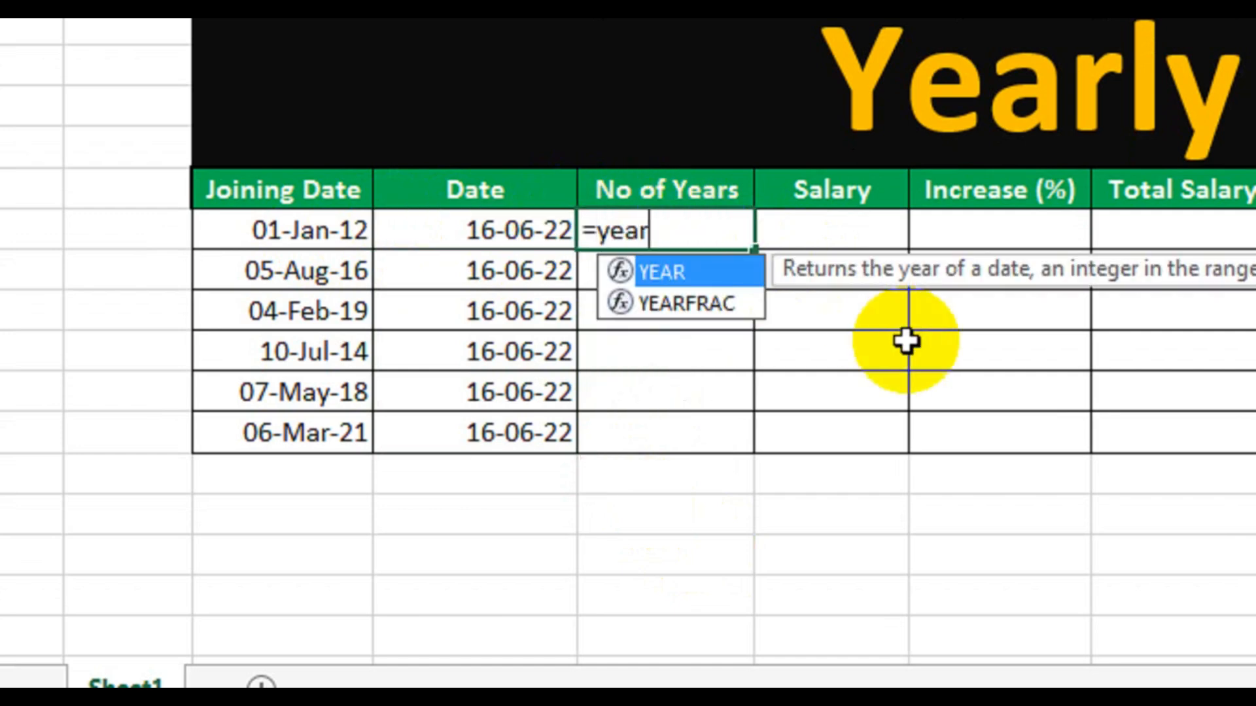
pyautogui.press('Tab')
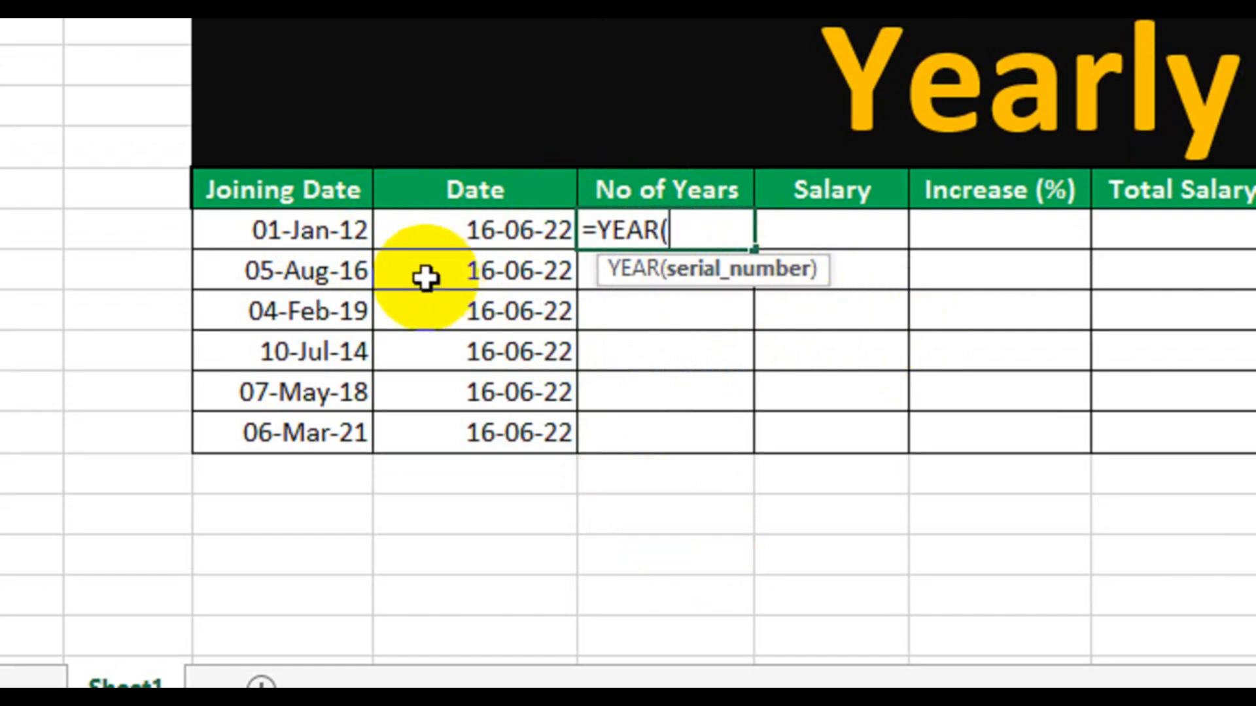
pyautogui.click(466, 230)
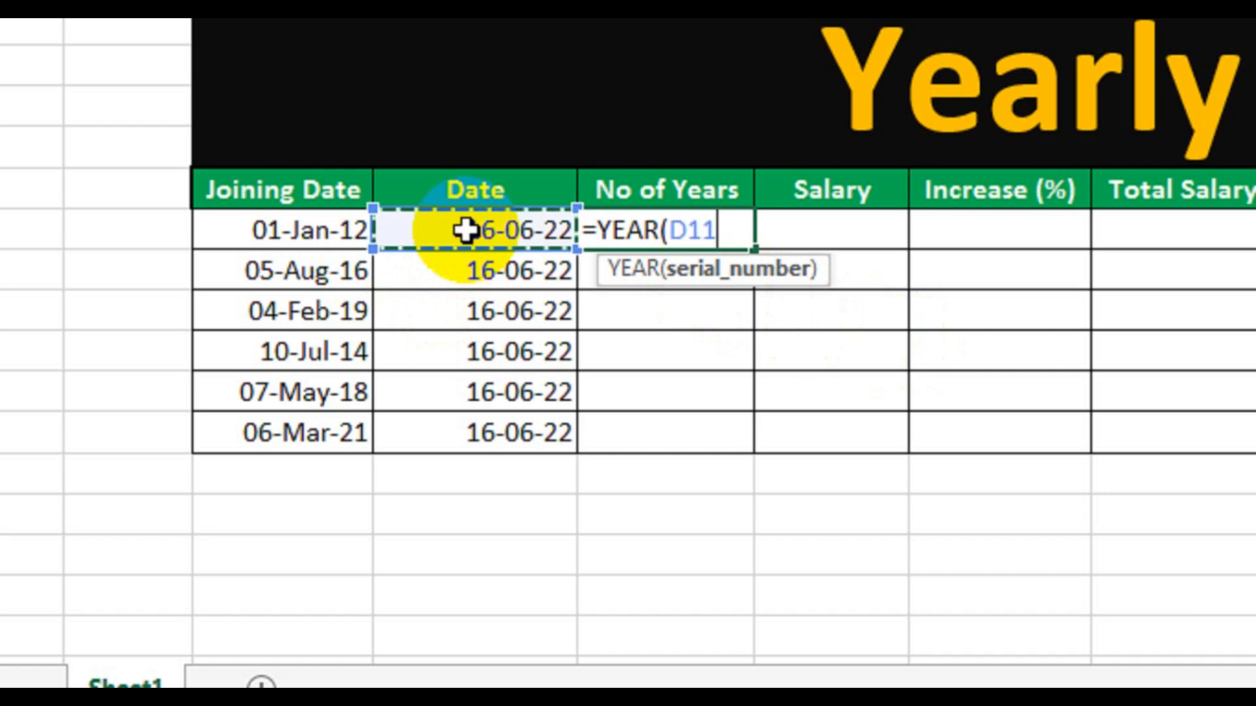
pyautogui.write(')')
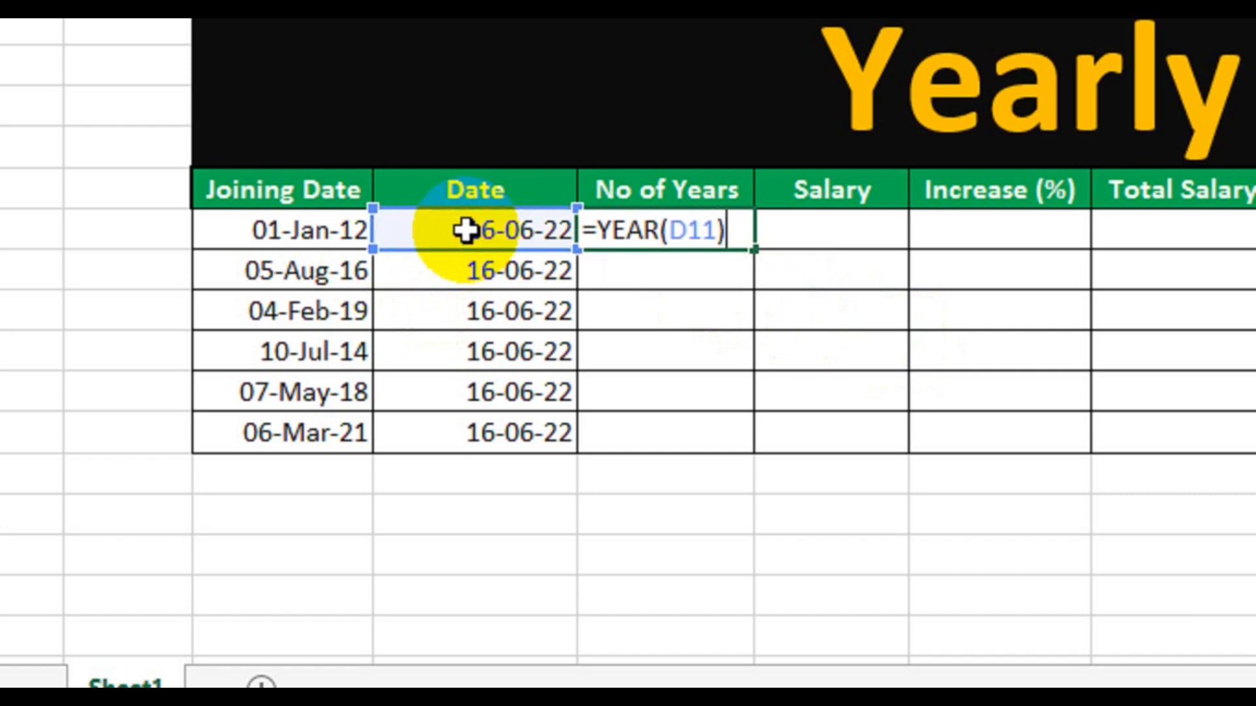
pyautogui.write('-year')
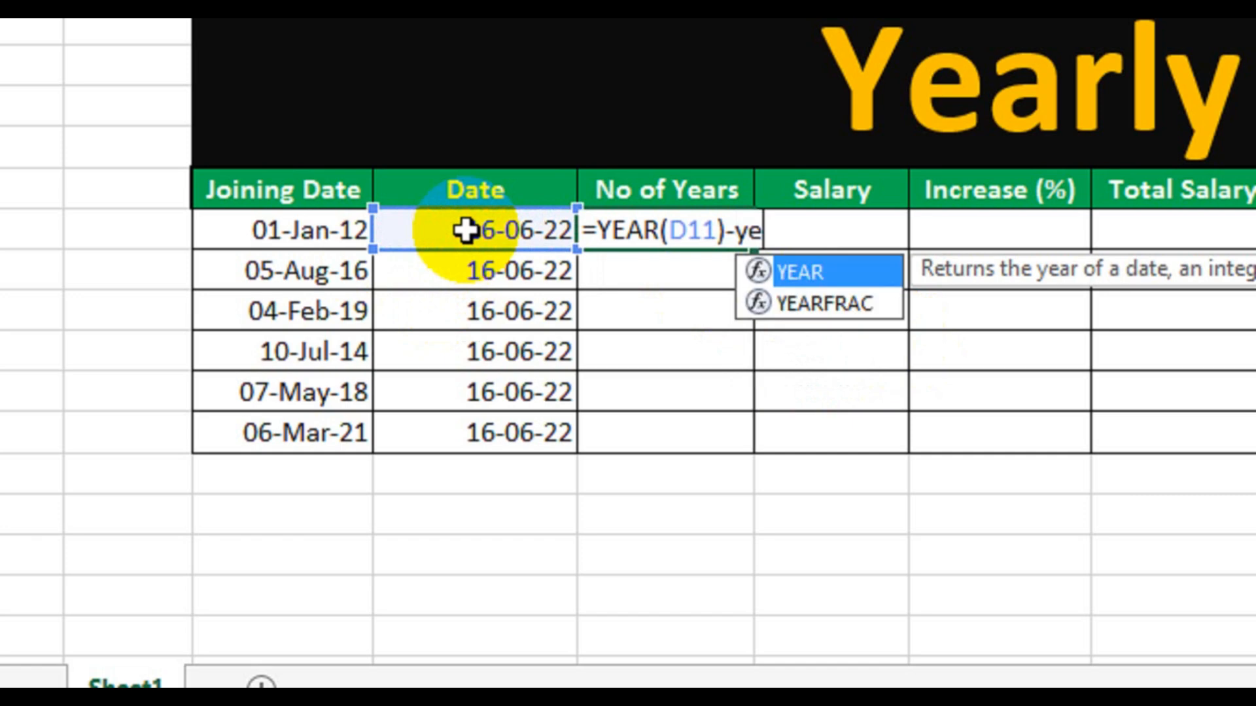
pyautogui.press('Tab')
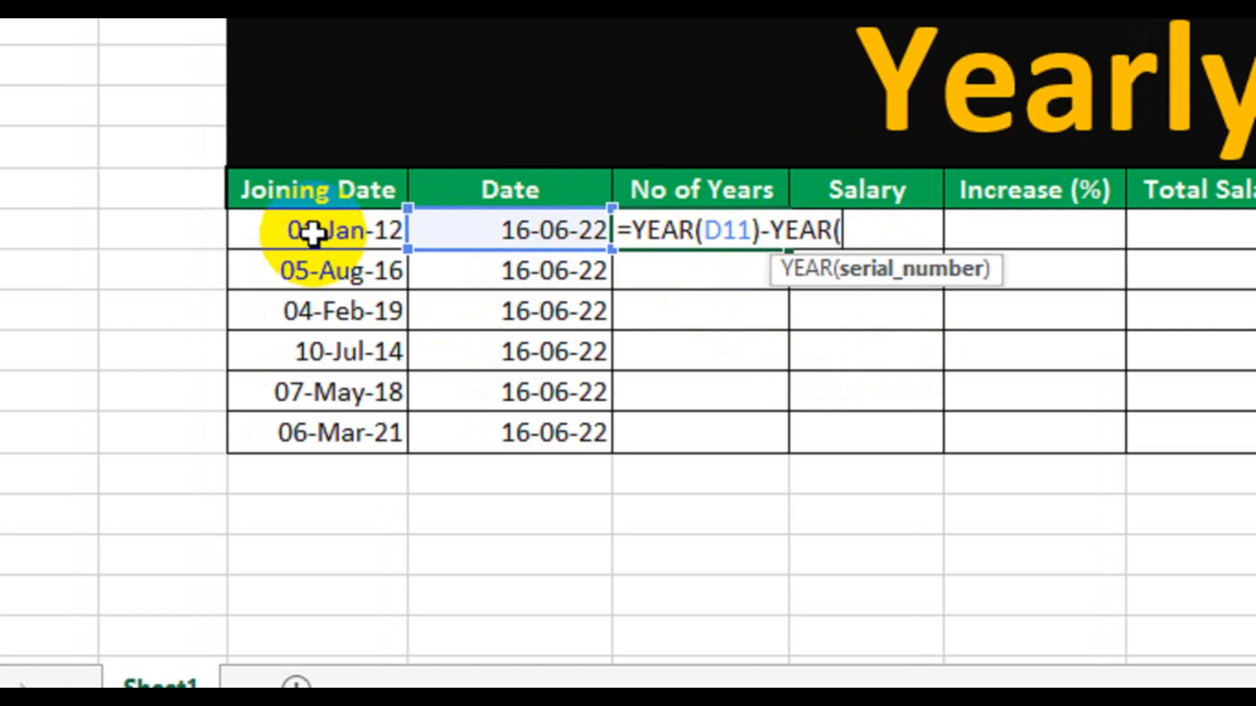
pyautogui.click(312, 233)
pyautogui.write(')')
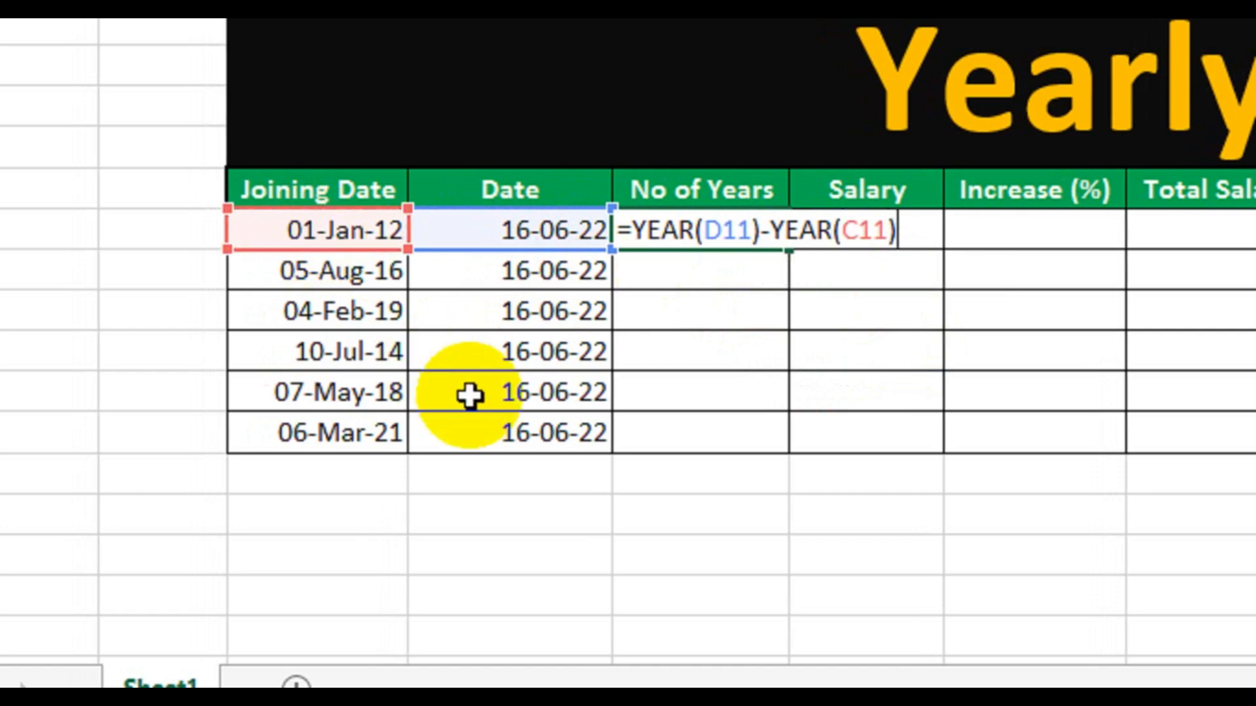
pyautogui.press('Return')
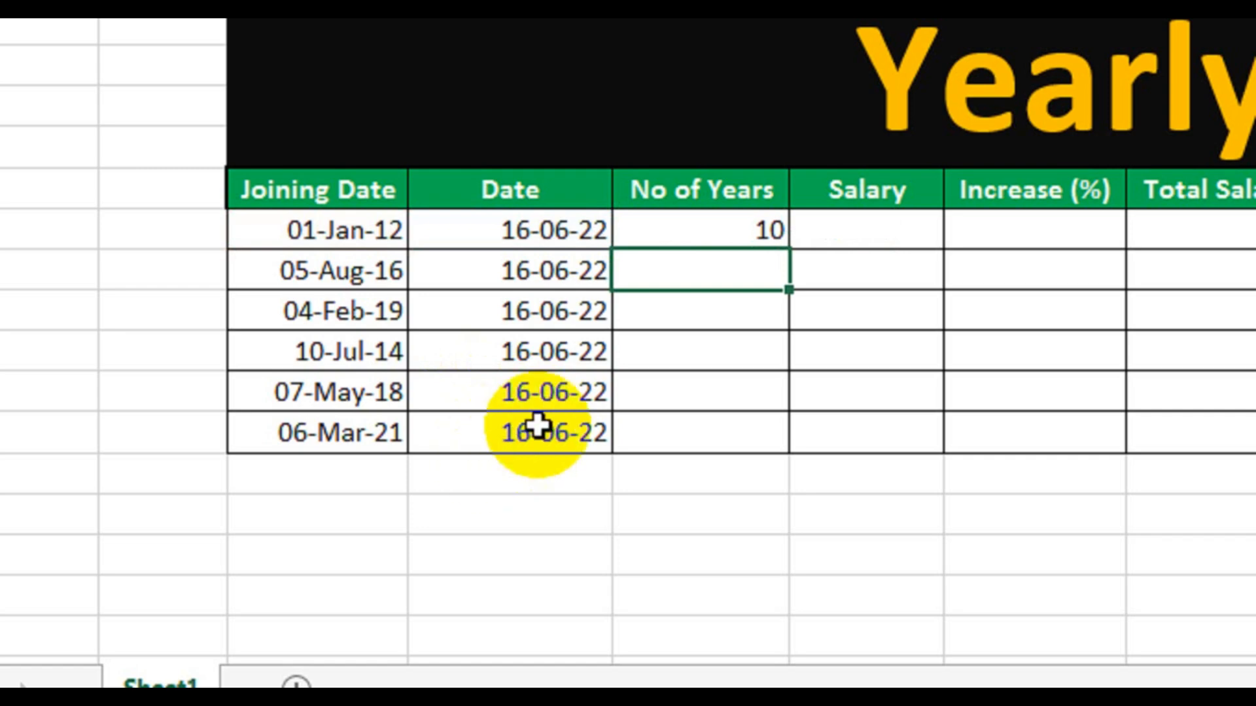
# Step: Copy the No of Years formula down to the last table row and check the filled cells
pyautogui.click(695, 234)
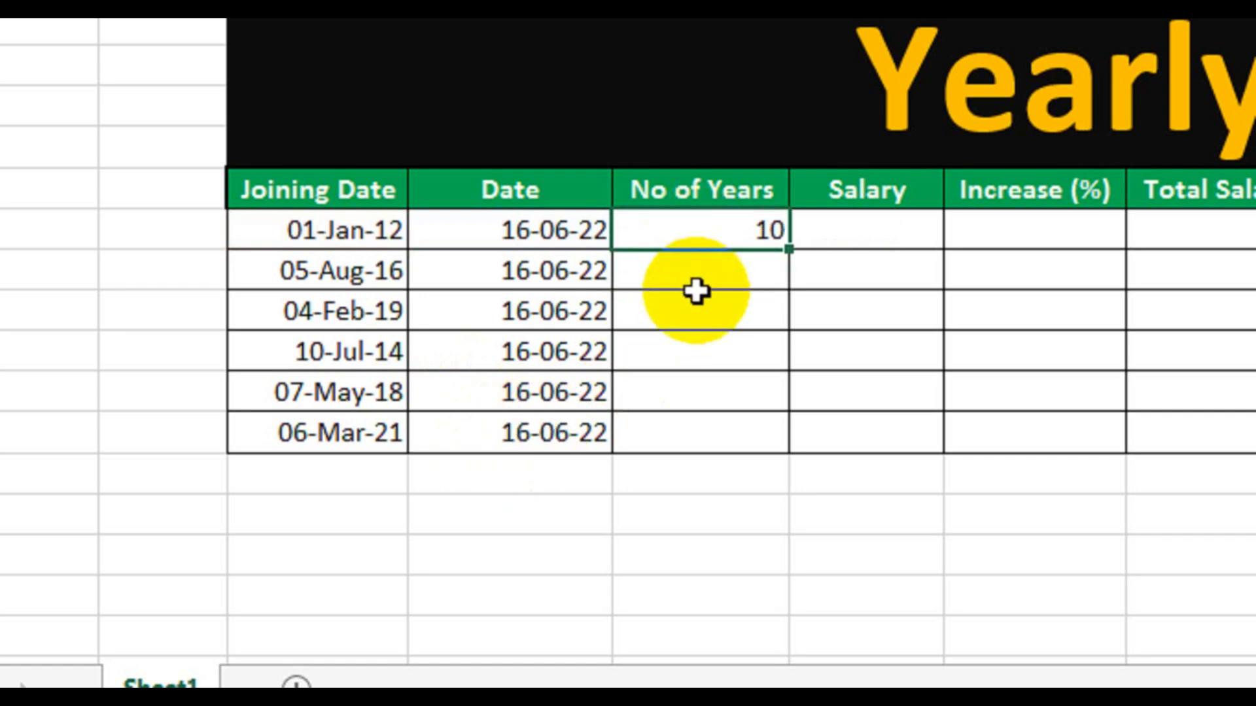
pyautogui.doubleClick(792, 252)
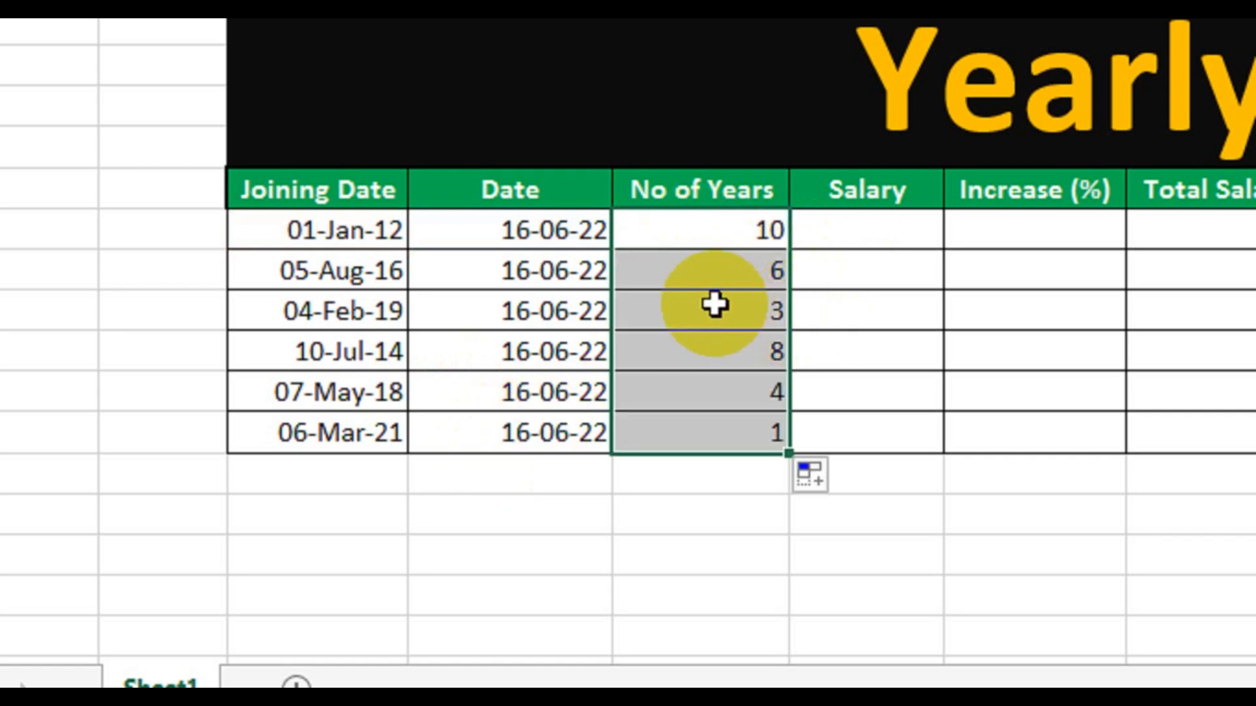
pyautogui.click(709, 265)
pyautogui.click(692, 321)
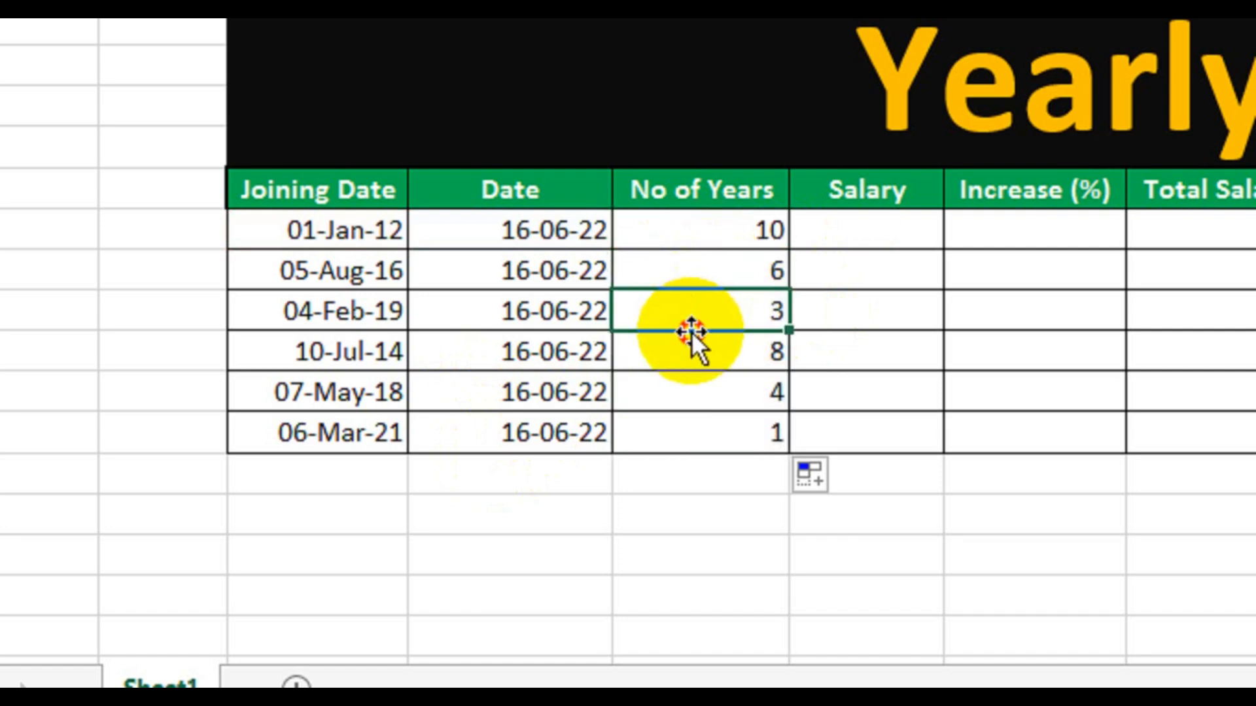
pyautogui.click(692, 378)
pyautogui.click(710, 425)
# Step: Enter the salaries 50000, 30000 and 40000 in the first three Salary cells
pyautogui.click(862, 229)
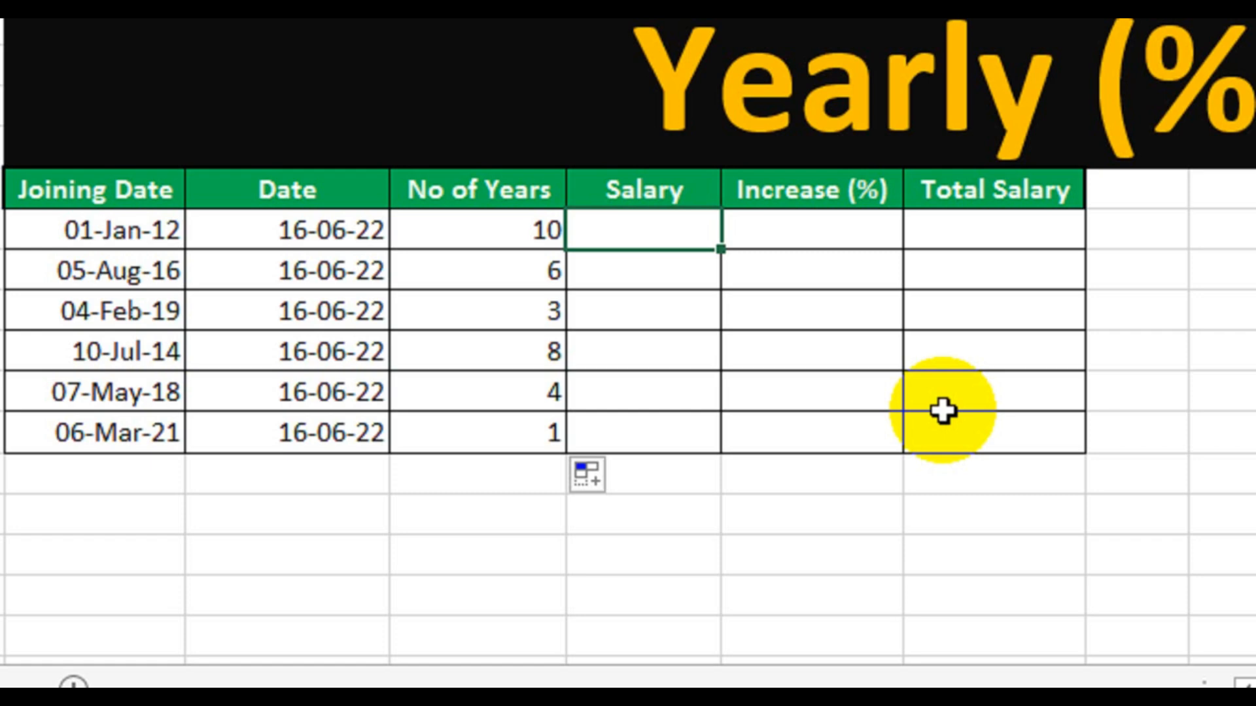
pyautogui.write('50000')
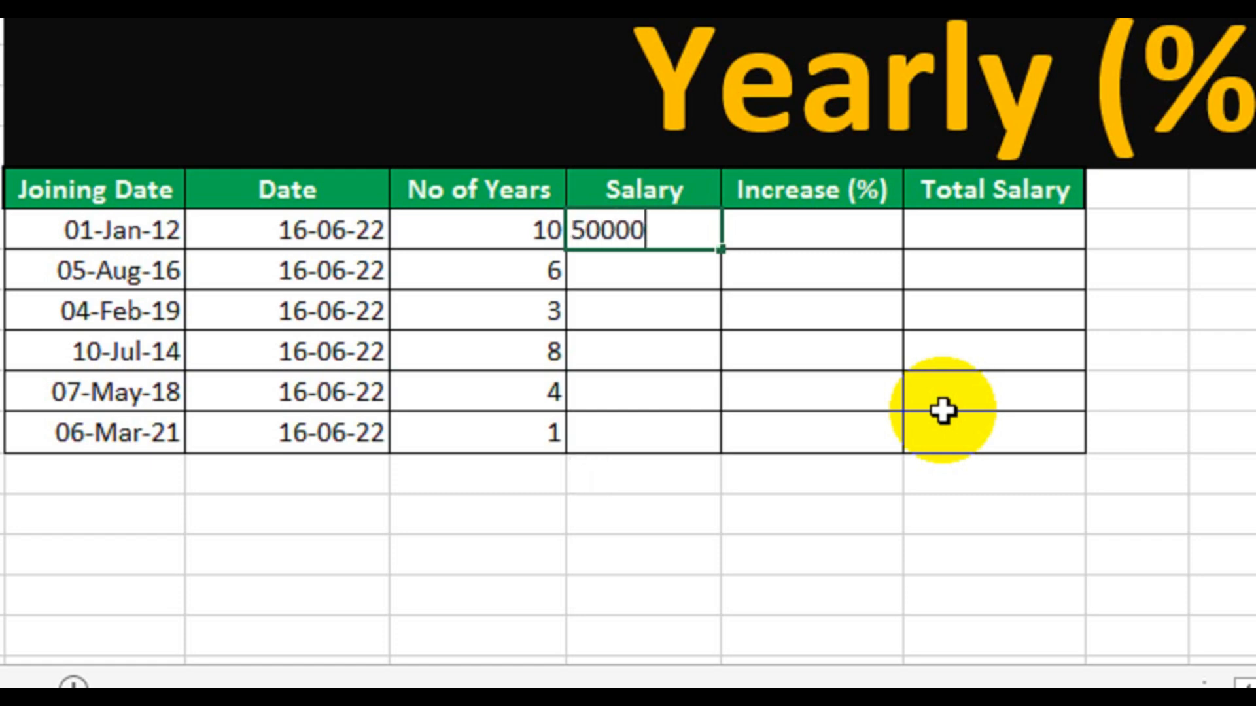
pyautogui.press('Return')
pyautogui.write('30000')
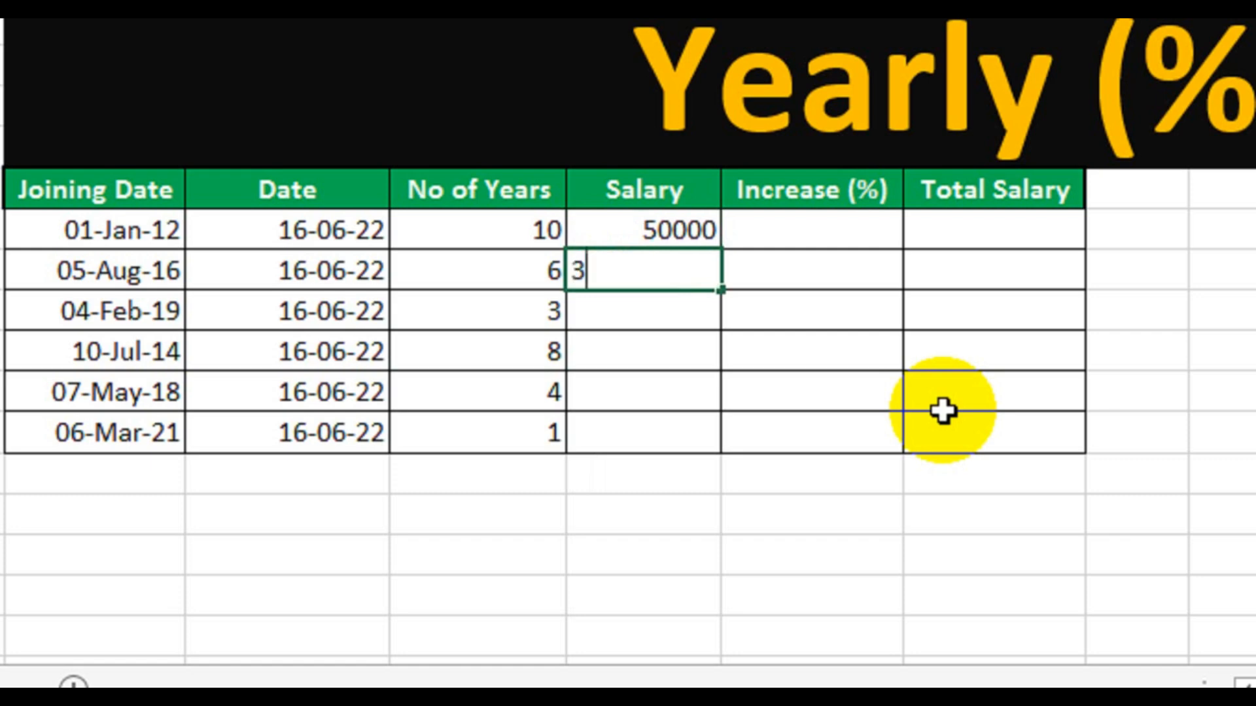
pyautogui.press('Return')
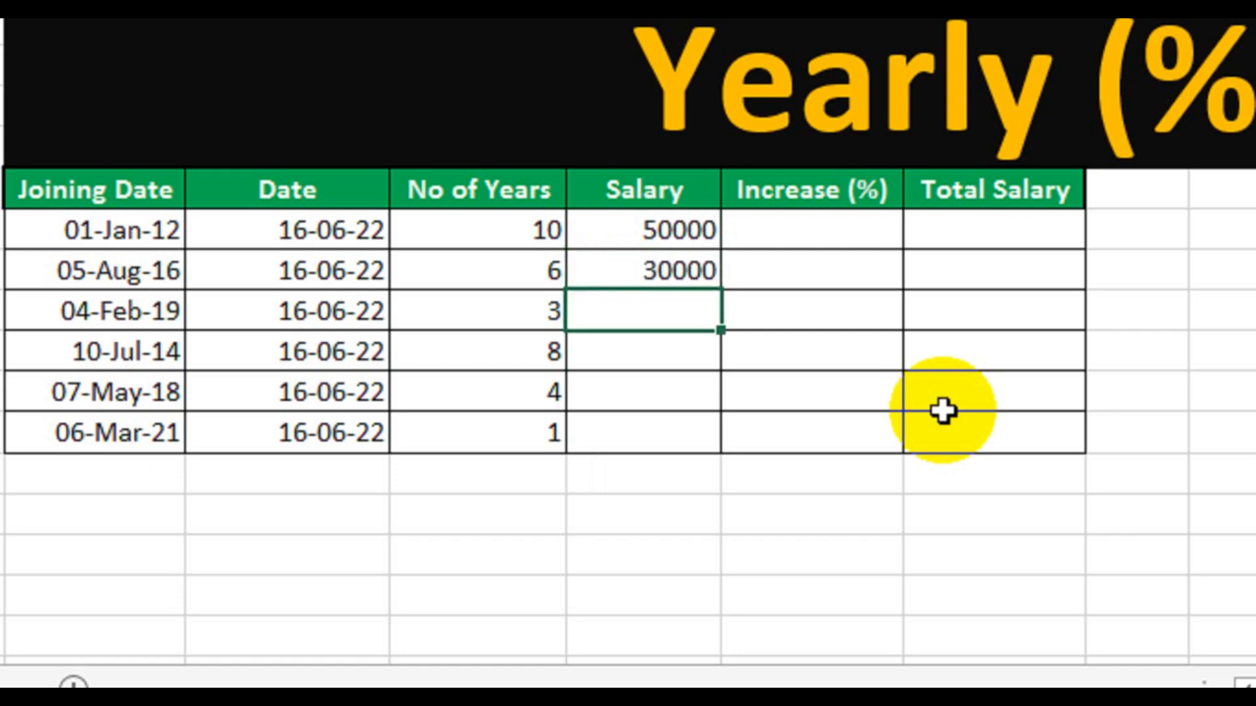
pyautogui.write('40000')
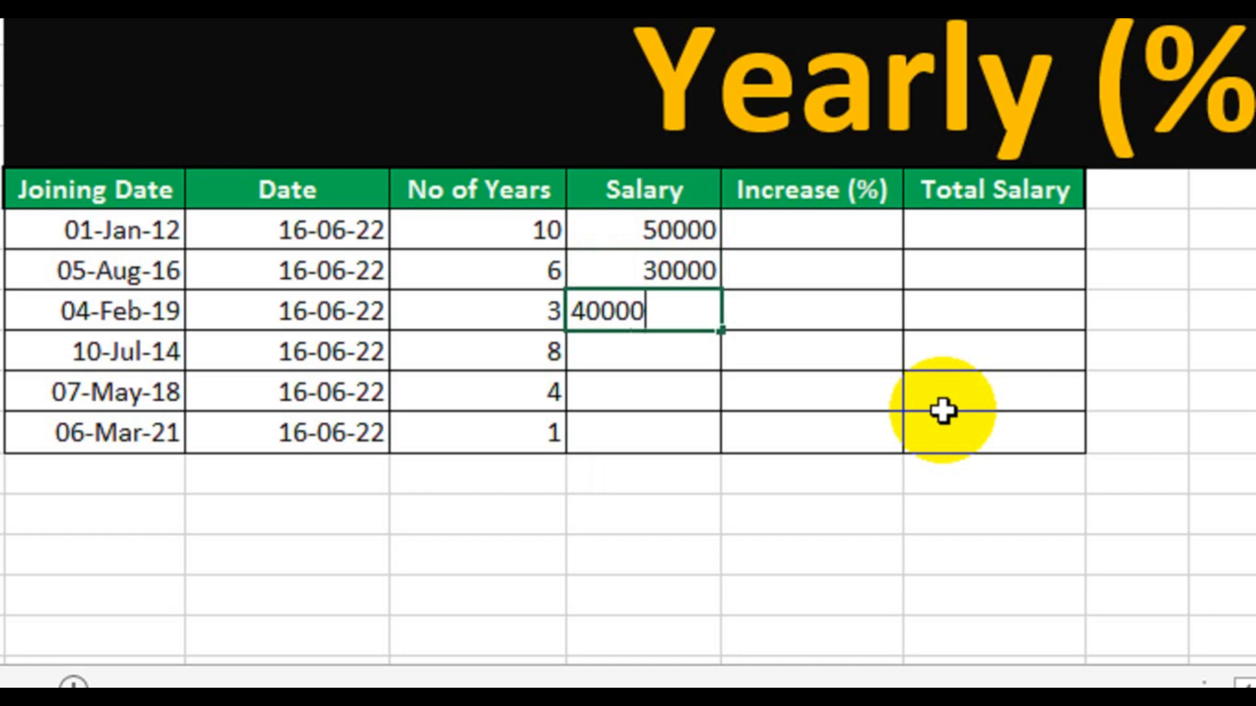
pyautogui.press('Return')
# Step: Fill the remaining three Salary cells with 60000, 30000 and 35000
pyautogui.write('60000')
pyautogui.press('Return')
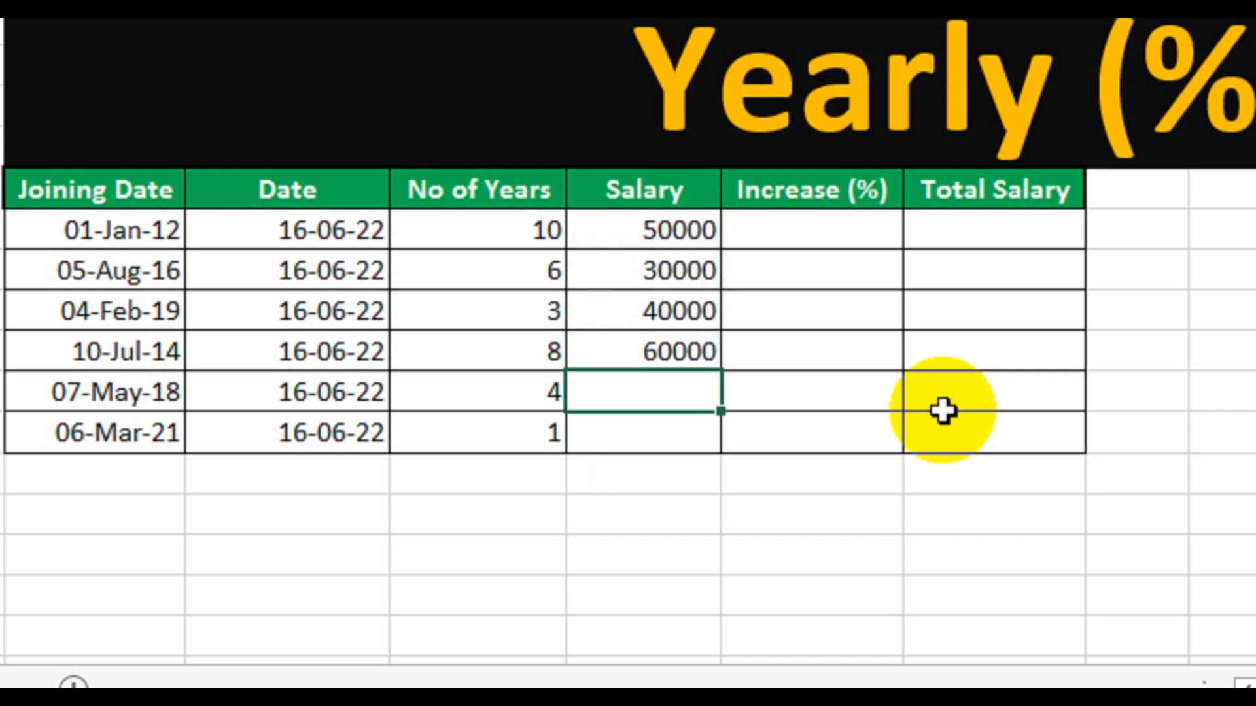
pyautogui.write('30000')
pyautogui.press('Return')
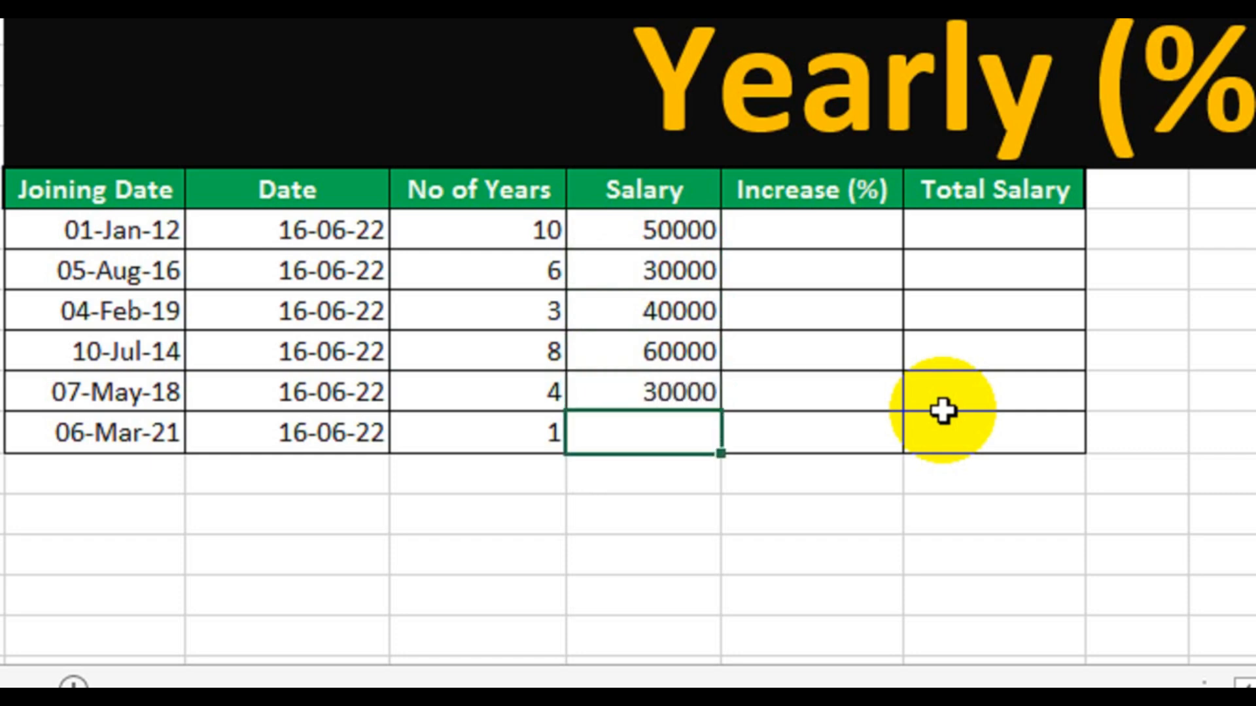
pyautogui.write('35000')
pyautogui.press('Return')
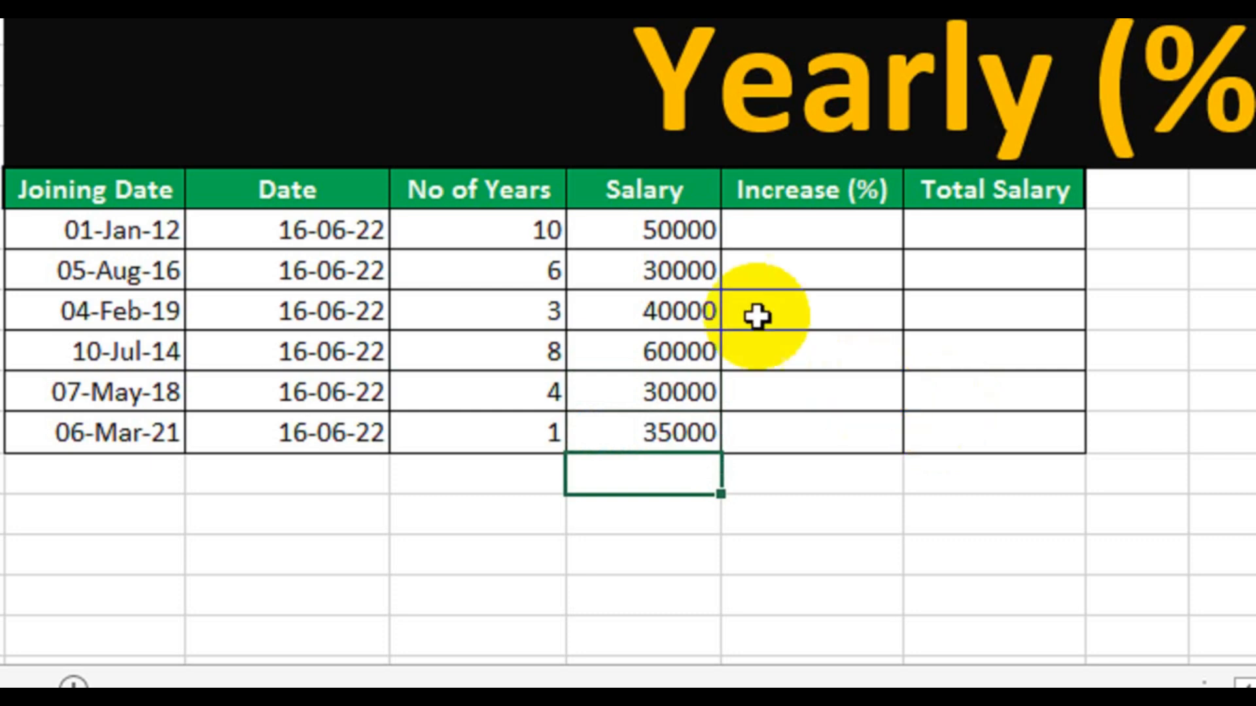
# Step: Apply the comma number style to all six values in the Salary column
pyautogui.click(674, 230)
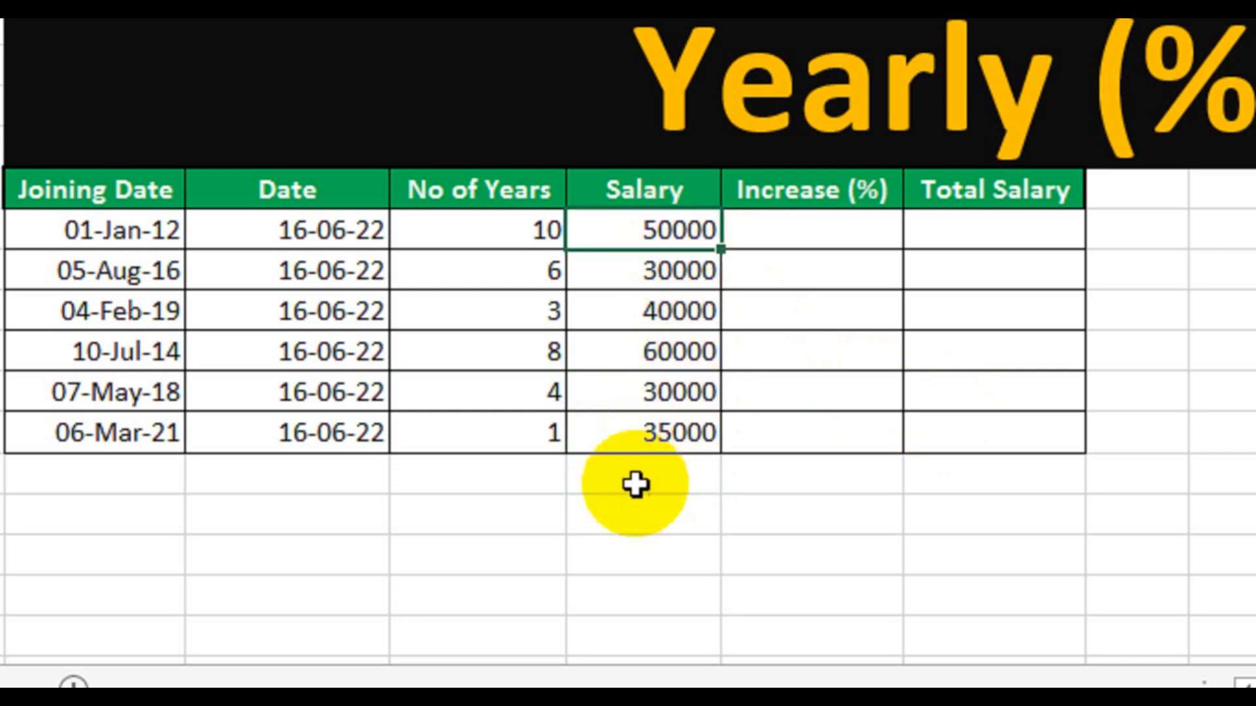
pyautogui.keyDown('shift'); pyautogui.click(673, 425); pyautogui.keyUp('shift')
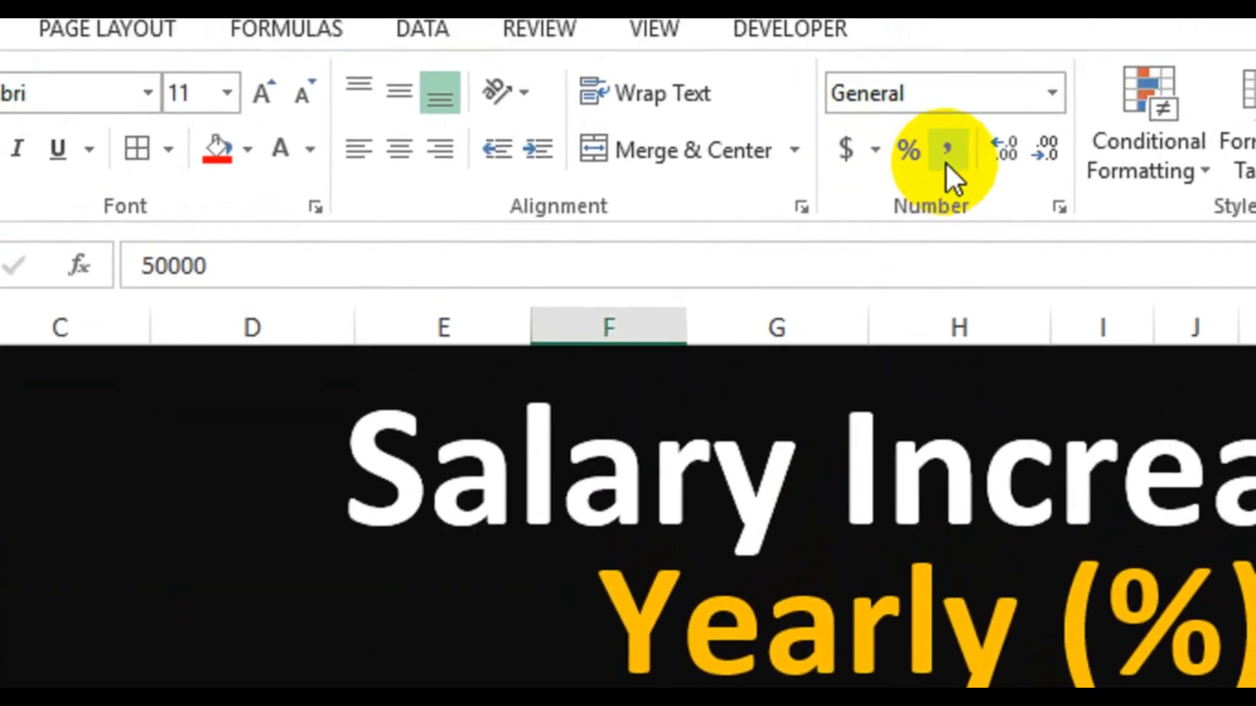
pyautogui.click(945, 177)
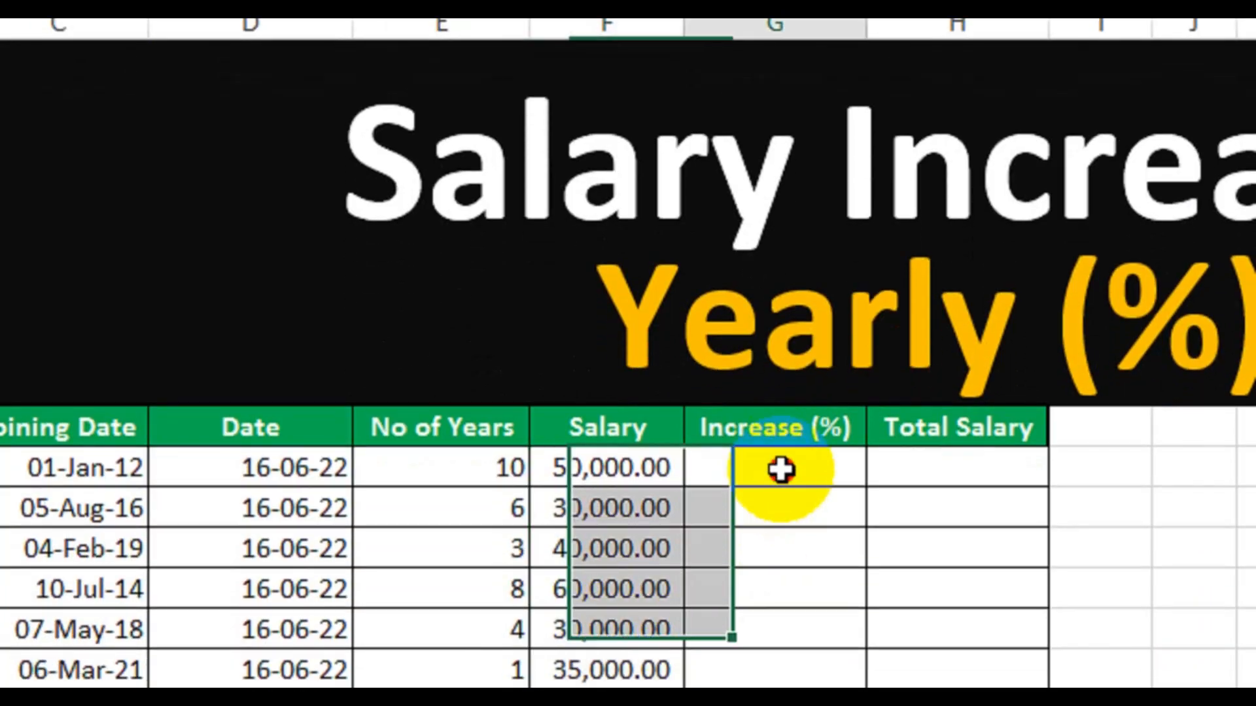
# Step: Start a VLOOKUP formula in the first Increase (%) cell with No of Years cell E11 as the lookup value
pyautogui.click(782, 469)
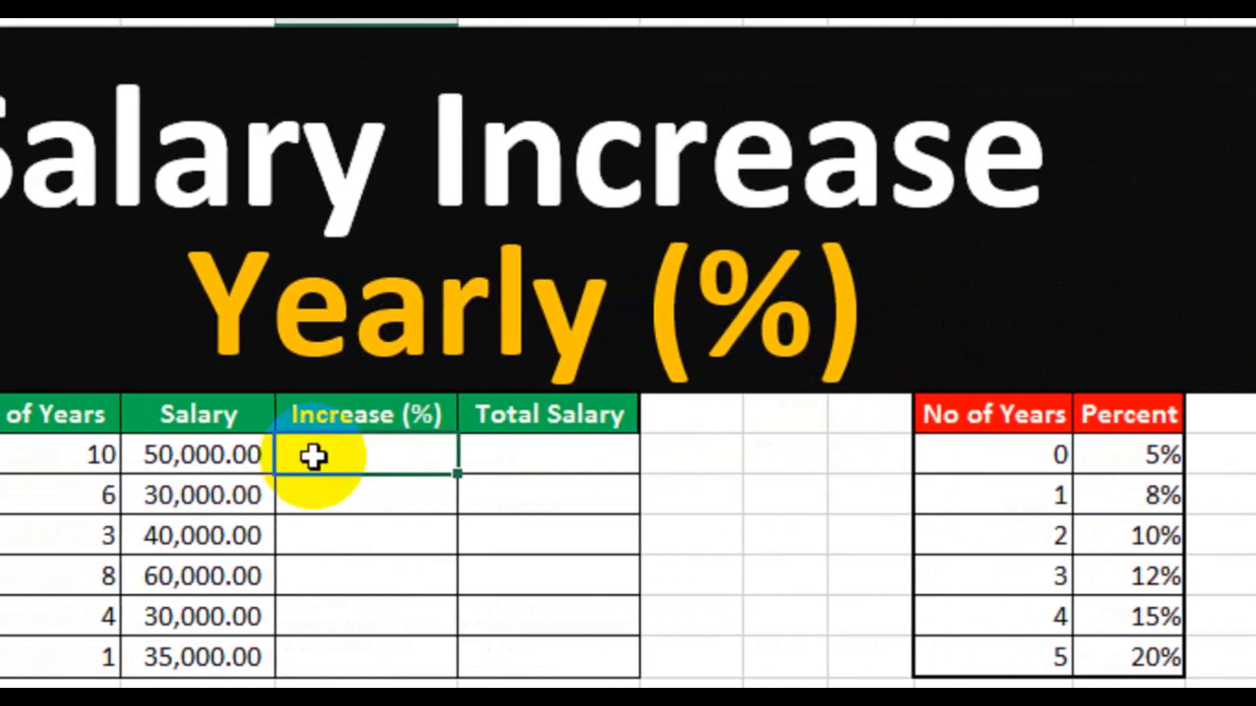
pyautogui.write('=vl')
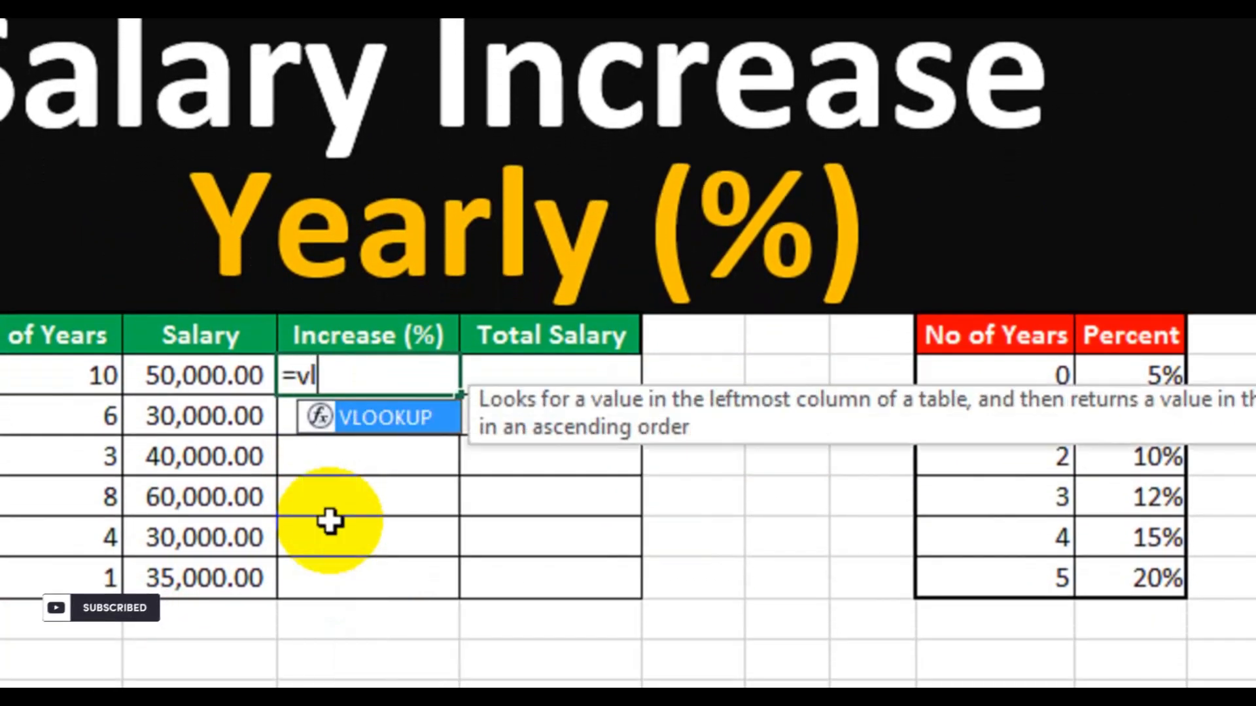
pyautogui.press('Tab')
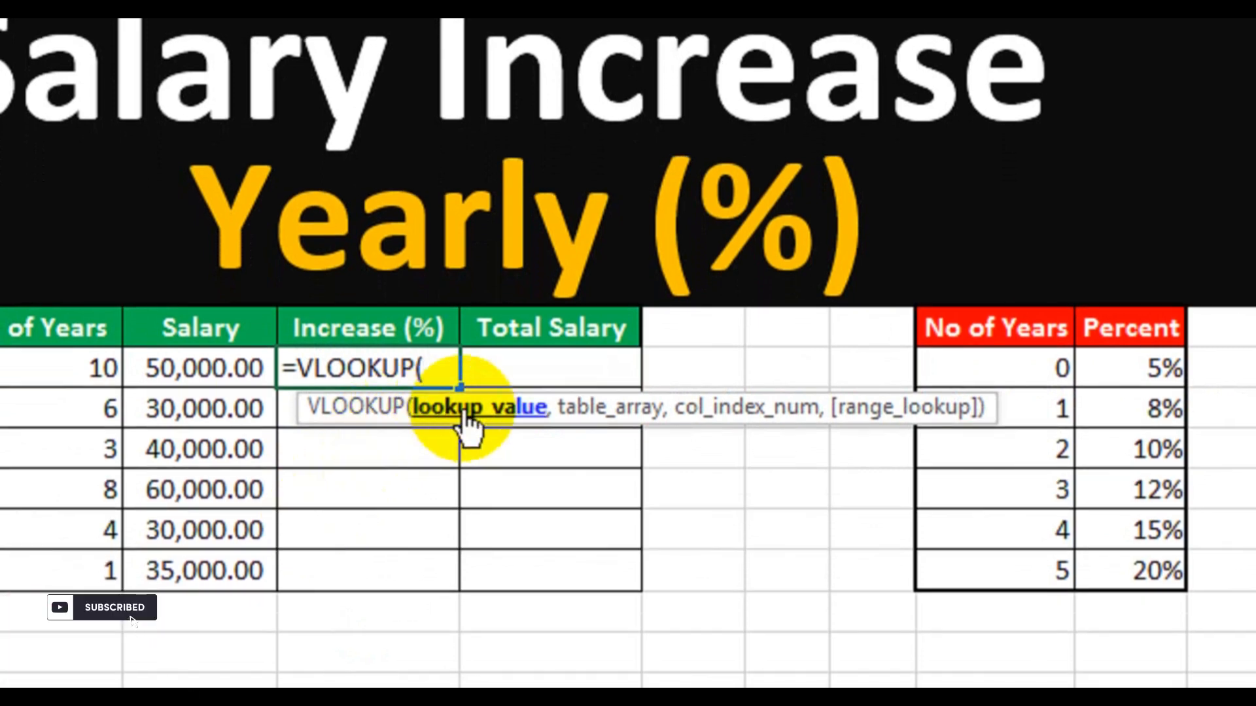
pyautogui.click(79, 368)
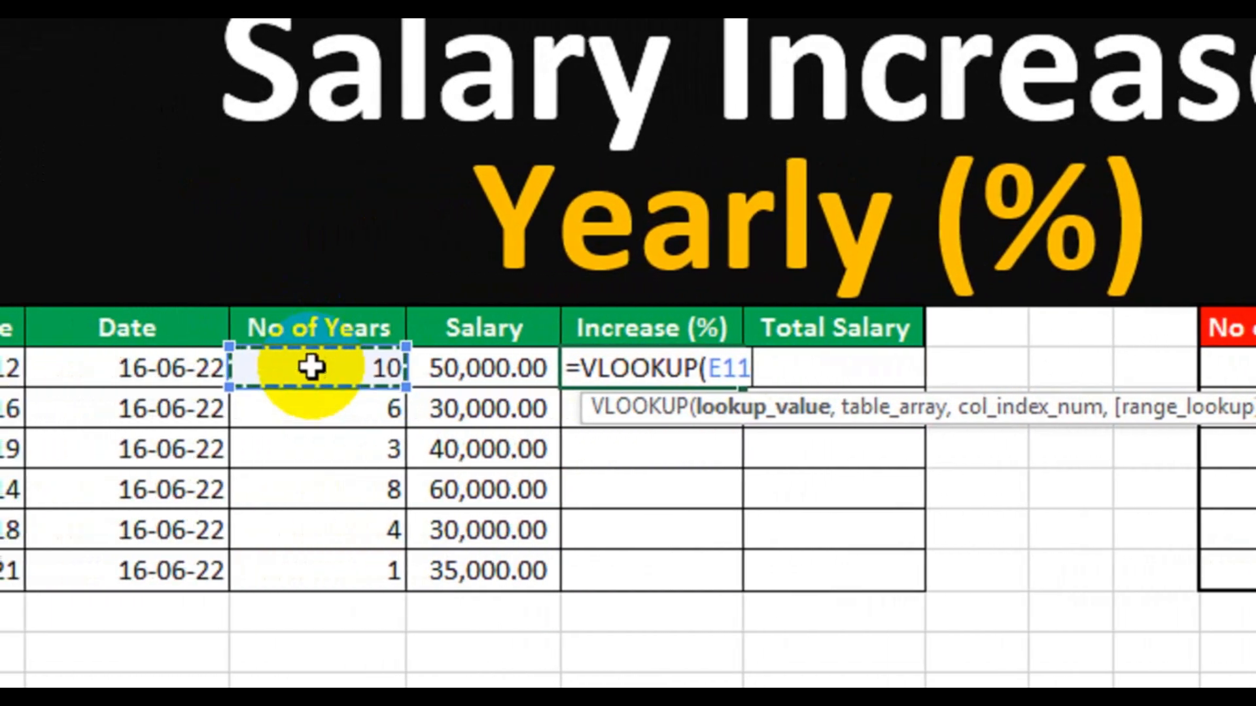